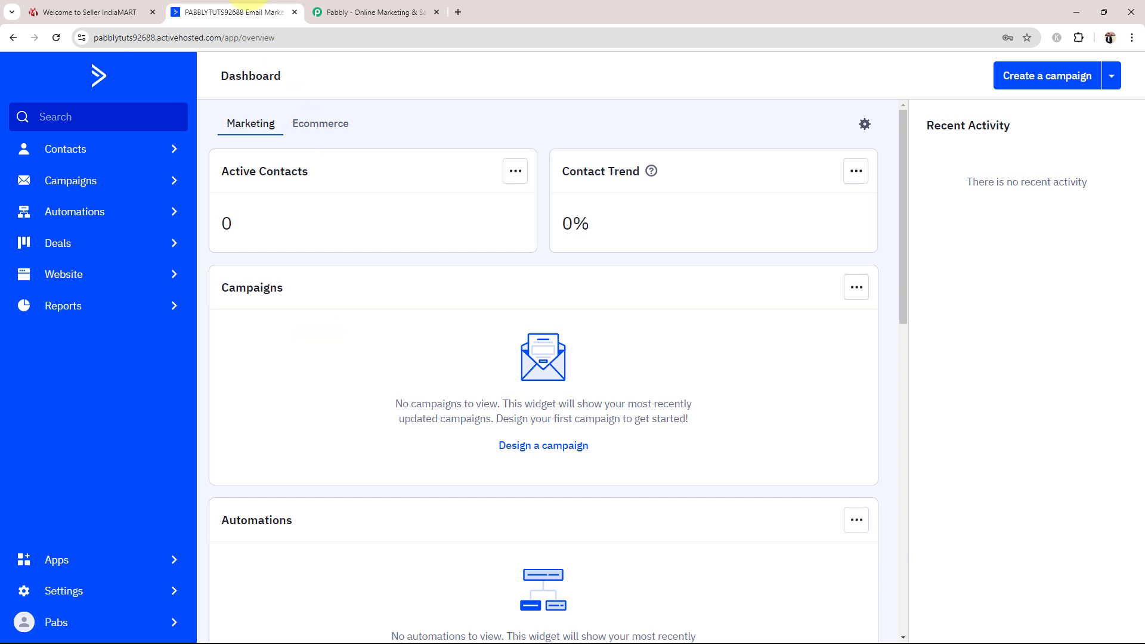
Step: Switch to the Pabbly apps page and open Pabbly Connect
click(90, 10)
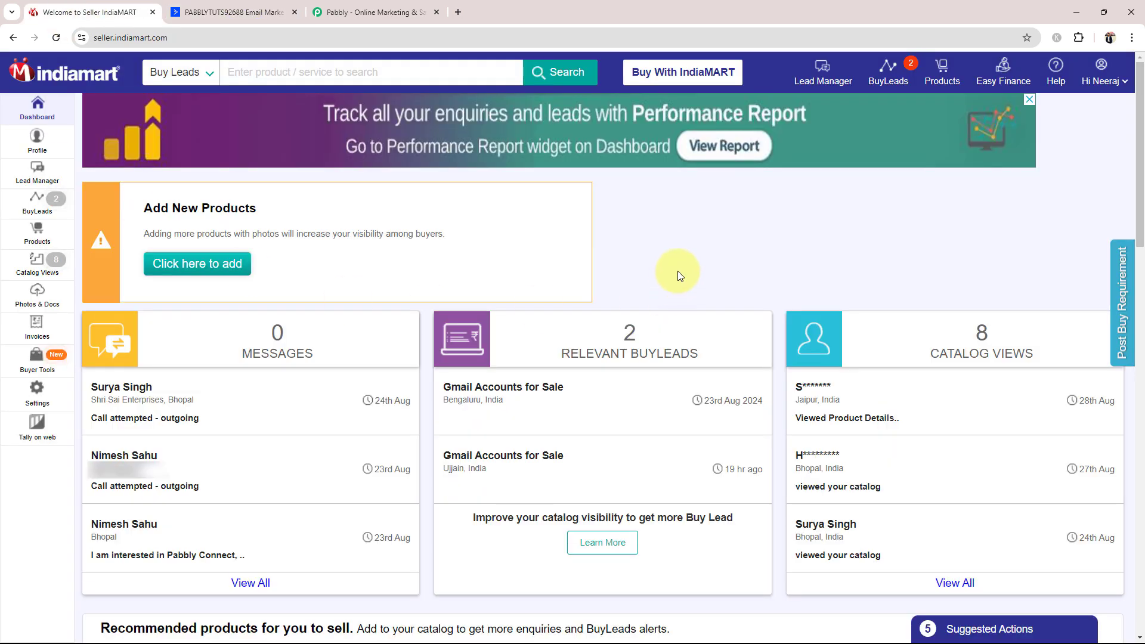
click(314, 8)
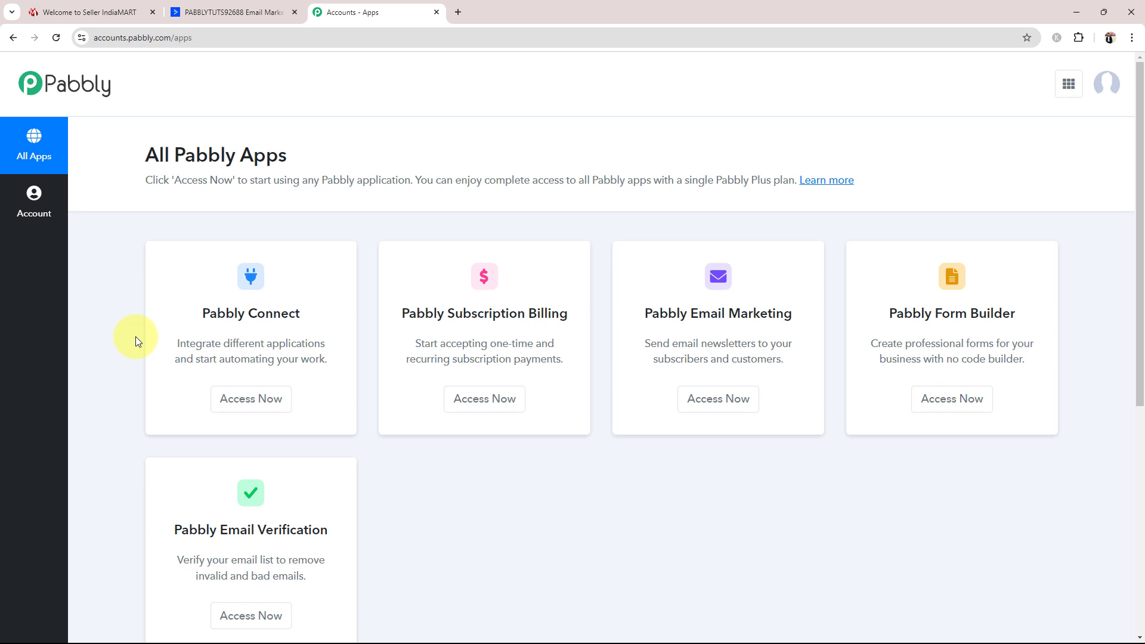
triple_click(299, 313)
click(256, 398)
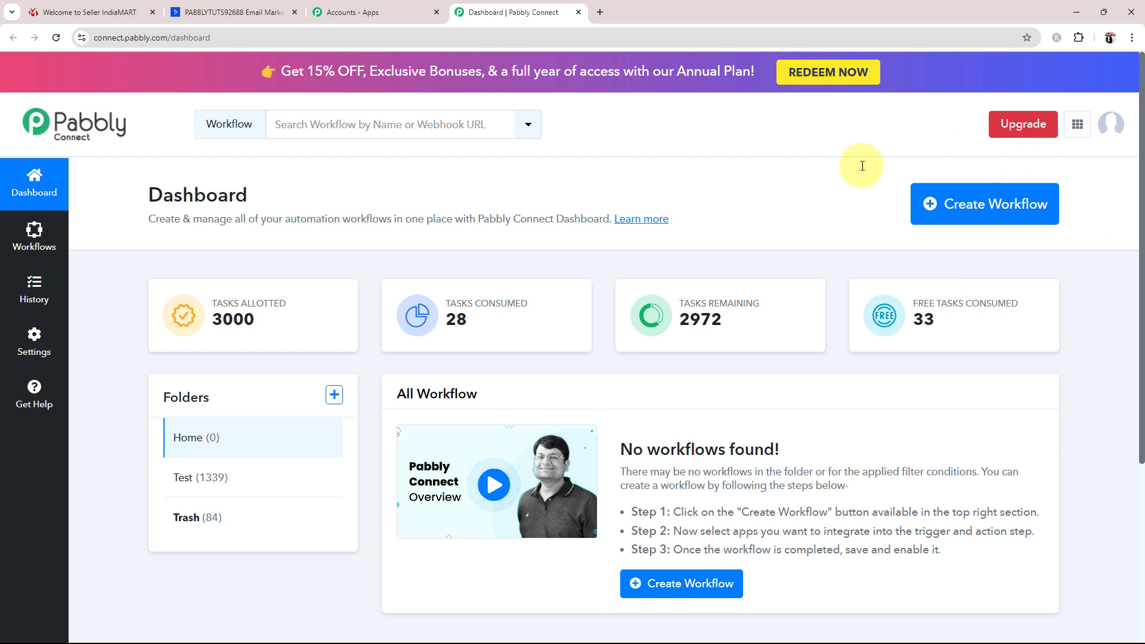
Step: Create a workflow named "Create ActiveCampaign Contacts from IndiaMART Leads" in the Home folder
click(972, 205)
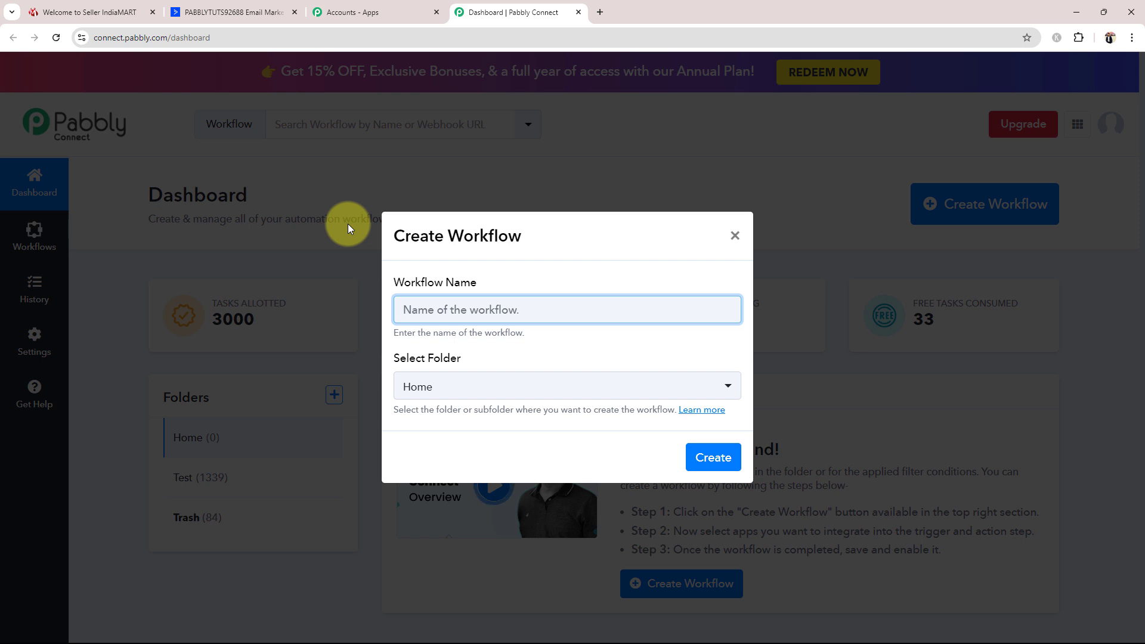
text(Create ActiveCampaign Contacts from IndiaMART Leads)
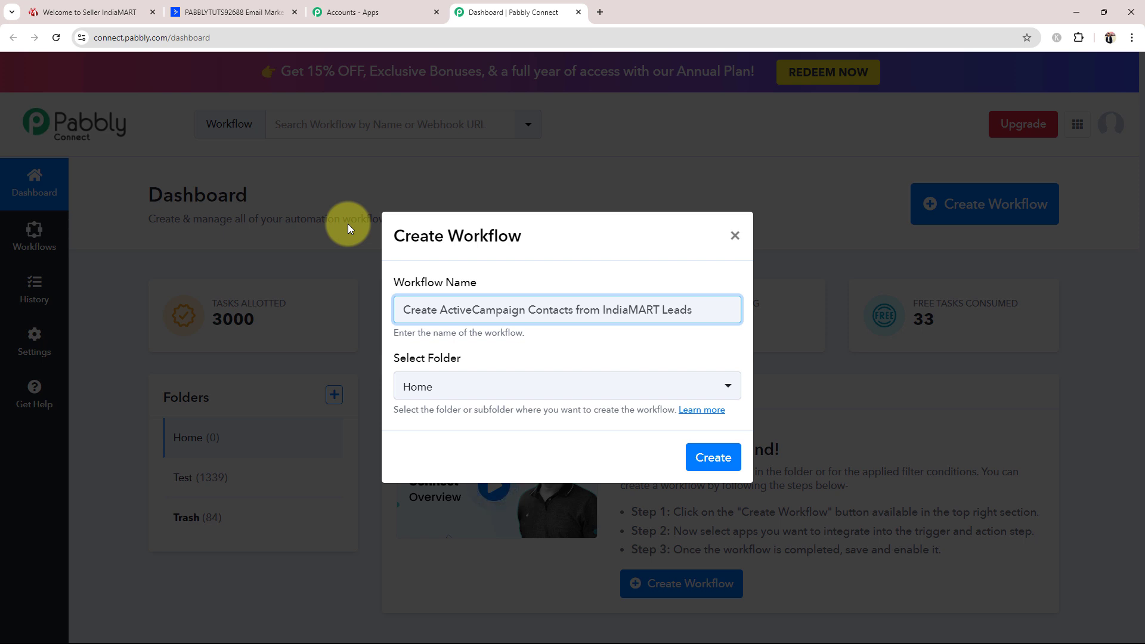
click(481, 385)
click(419, 469)
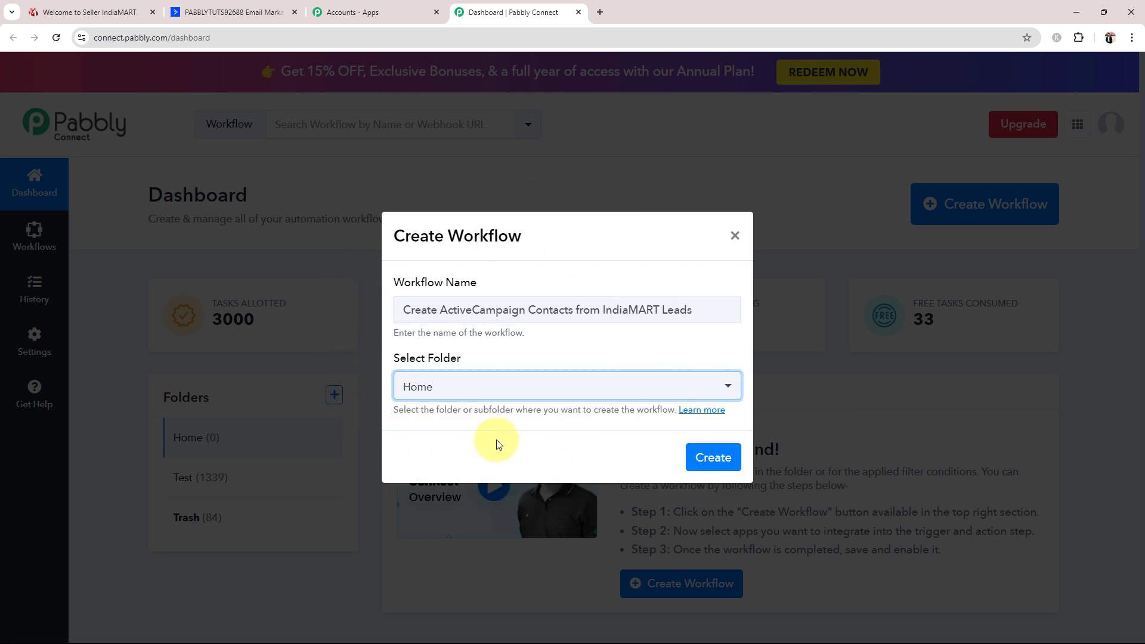
click(729, 470)
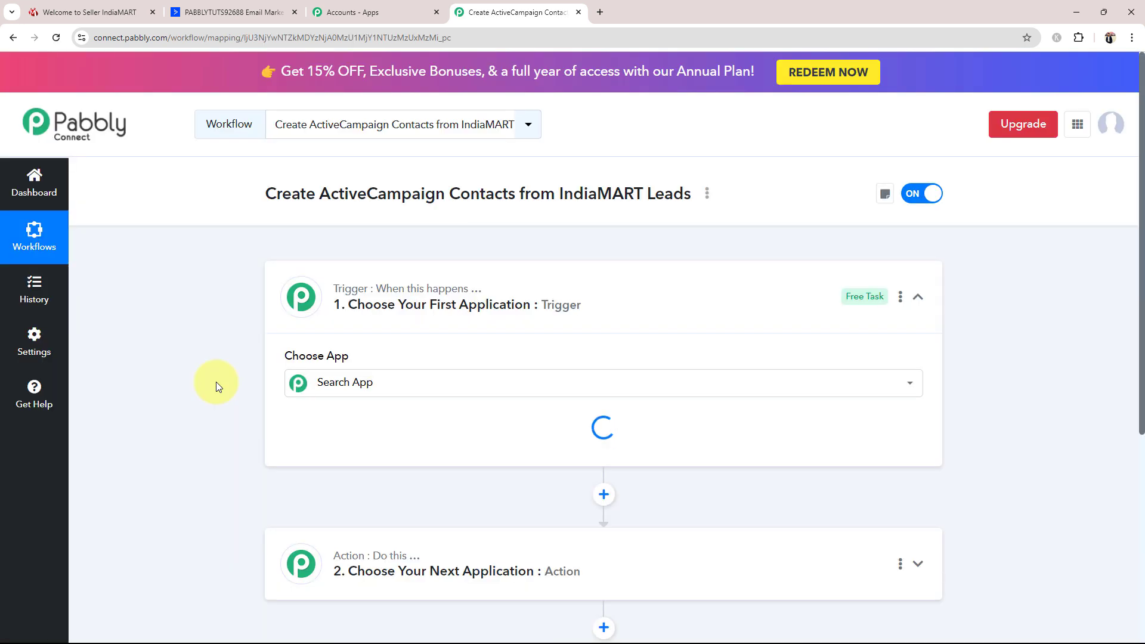
Step: Set the workflow's trigger to IndiaMART with the New Leads event
click(387, 289)
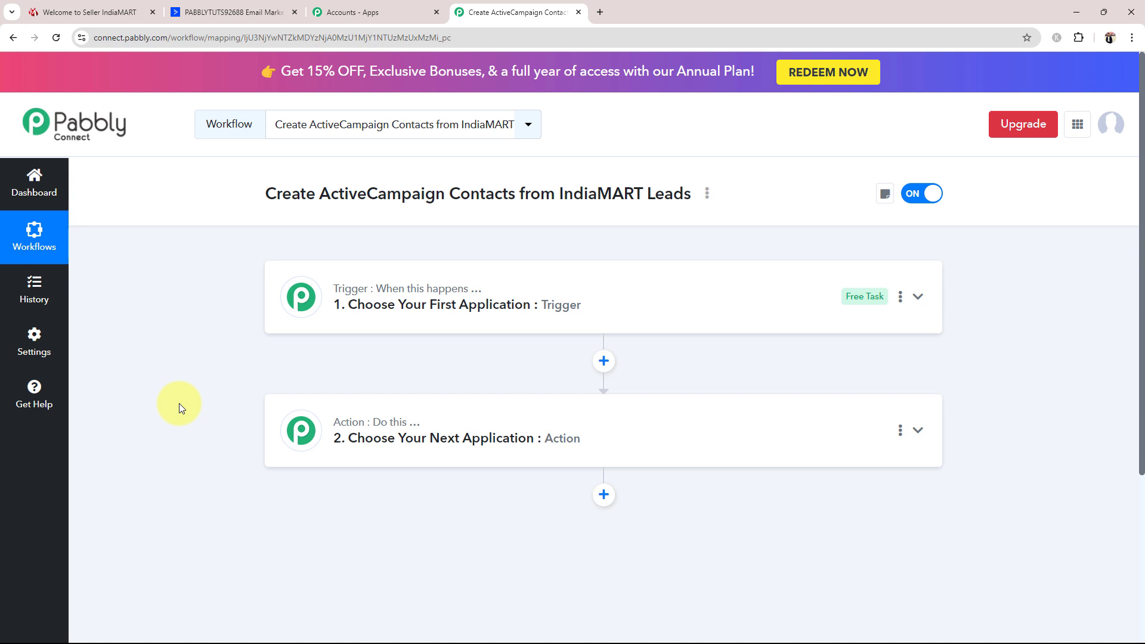
click(332, 302)
text(india)
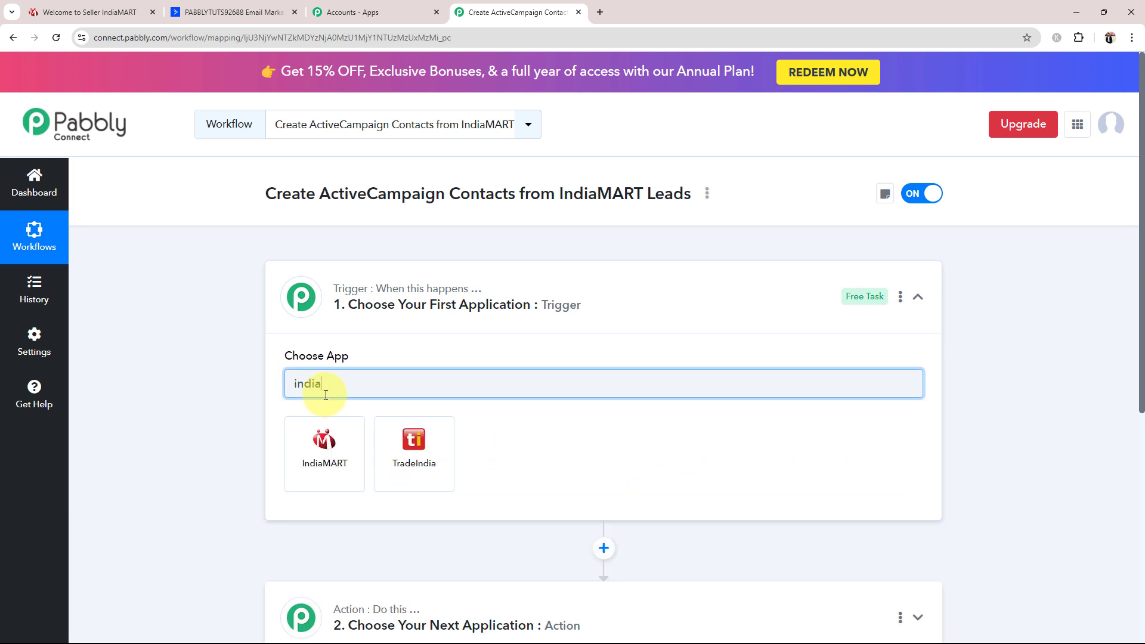
click(317, 460)
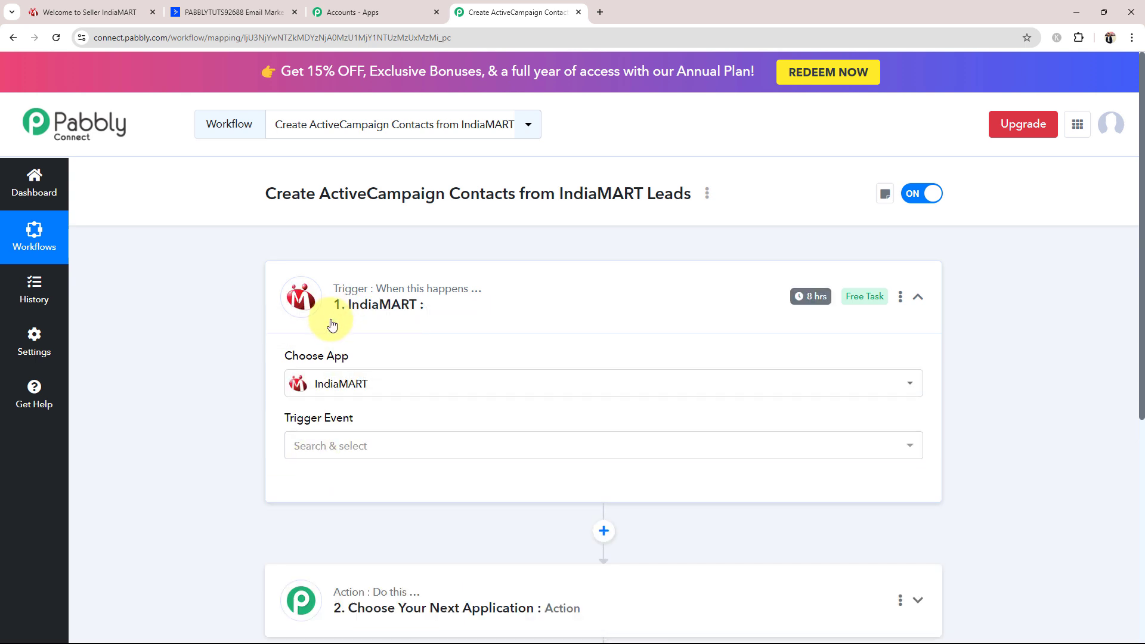
click(316, 453)
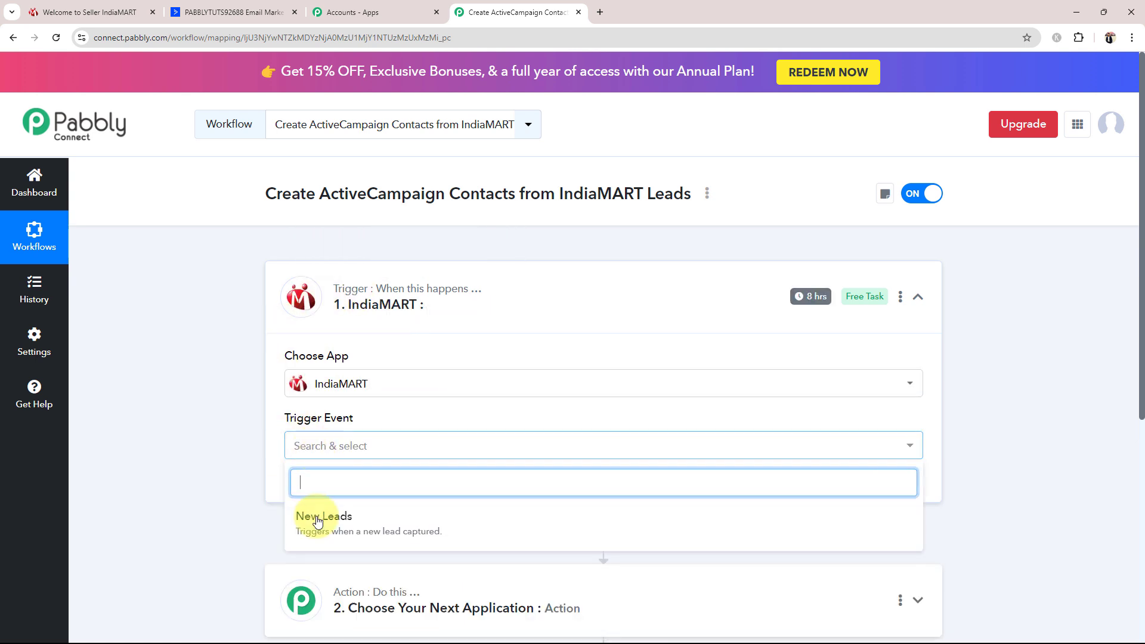
click(312, 511)
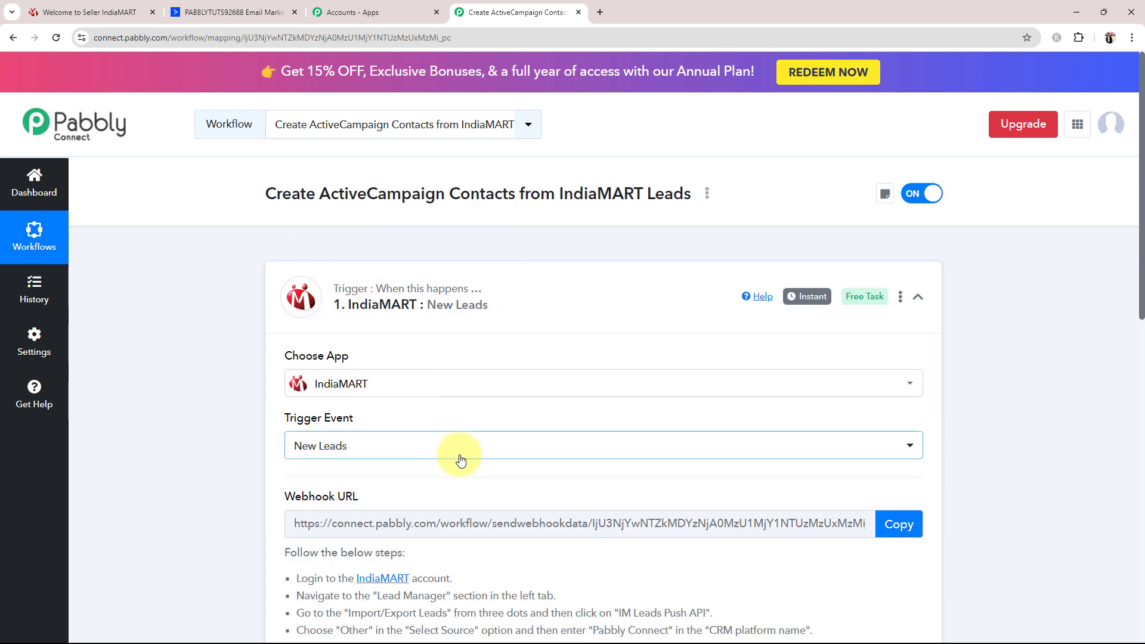
click(519, 308)
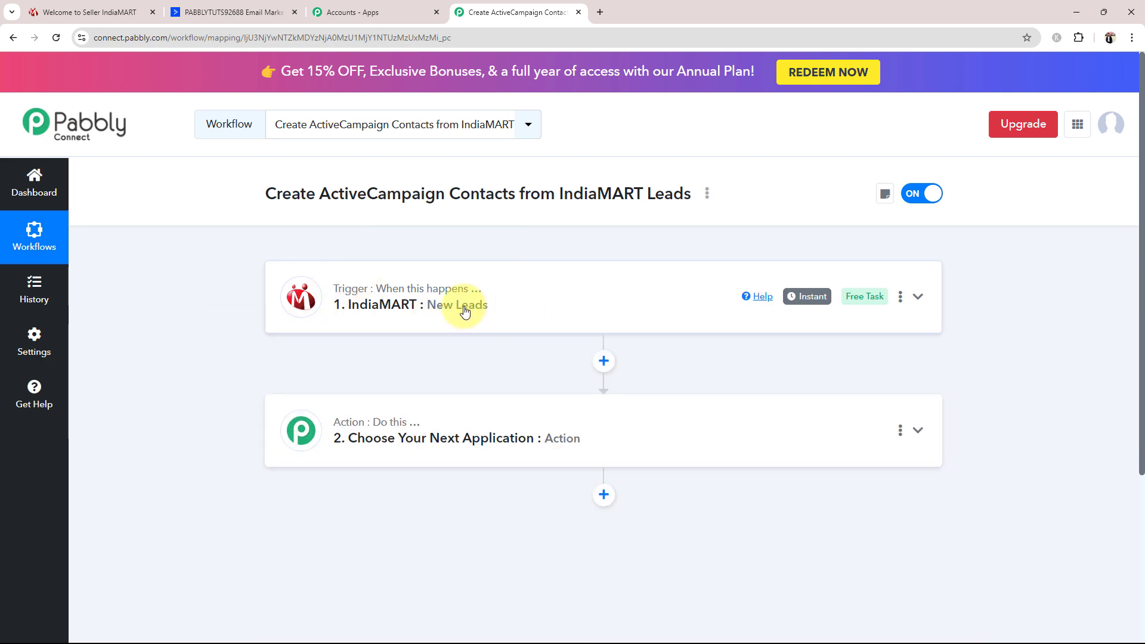
Step: Set the workflow's action to ActiveCampaign with the Create a Contact event
click(430, 437)
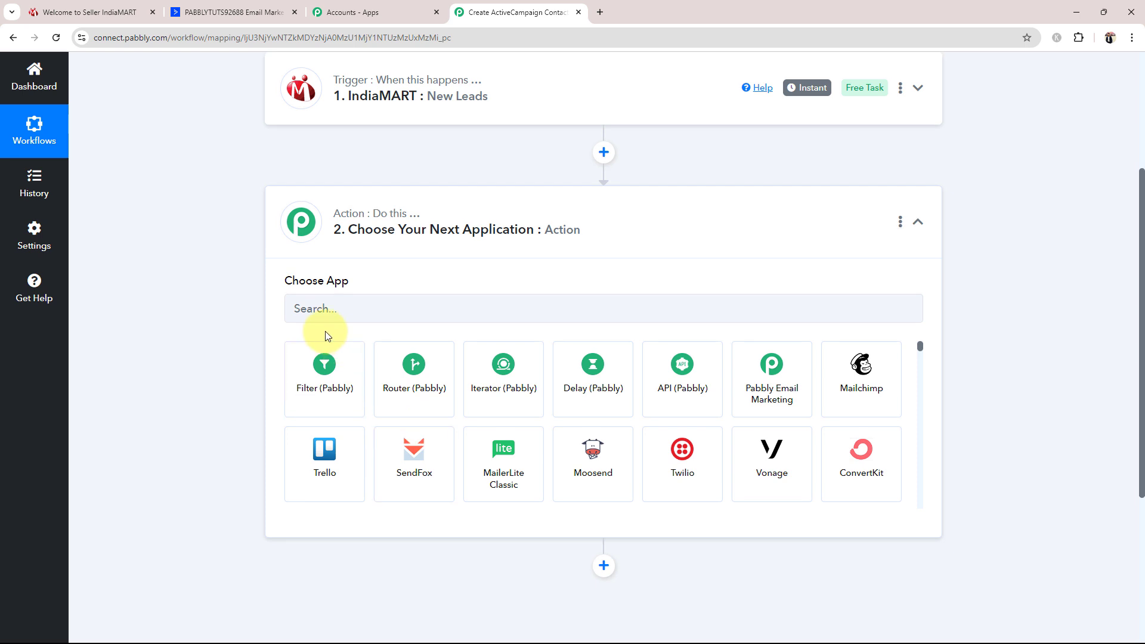
click(321, 310)
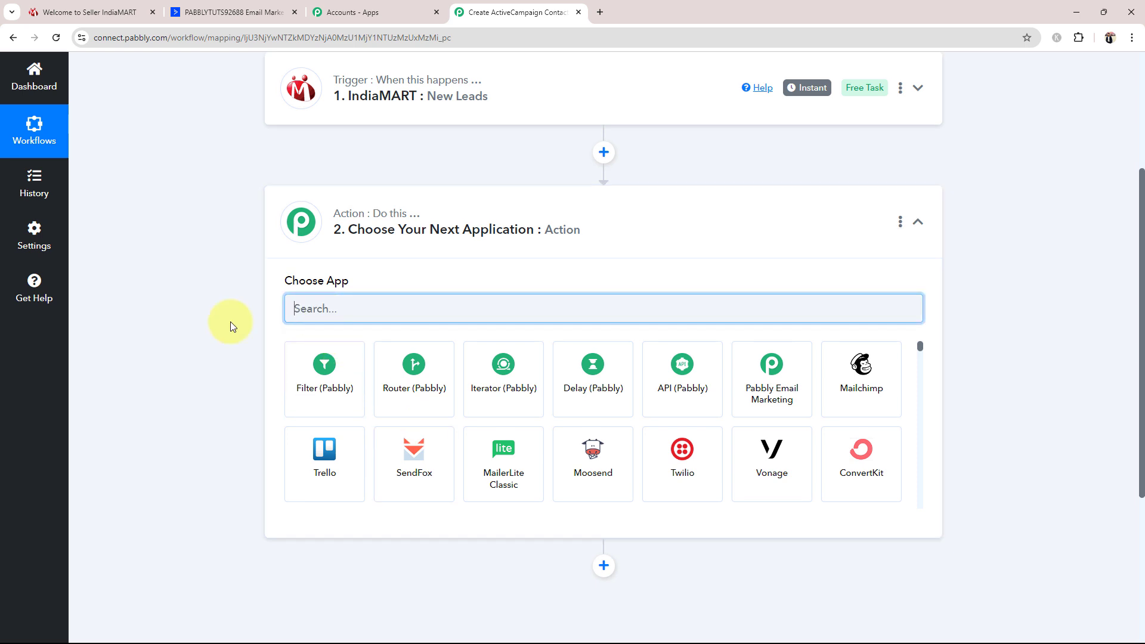
text(Ac)
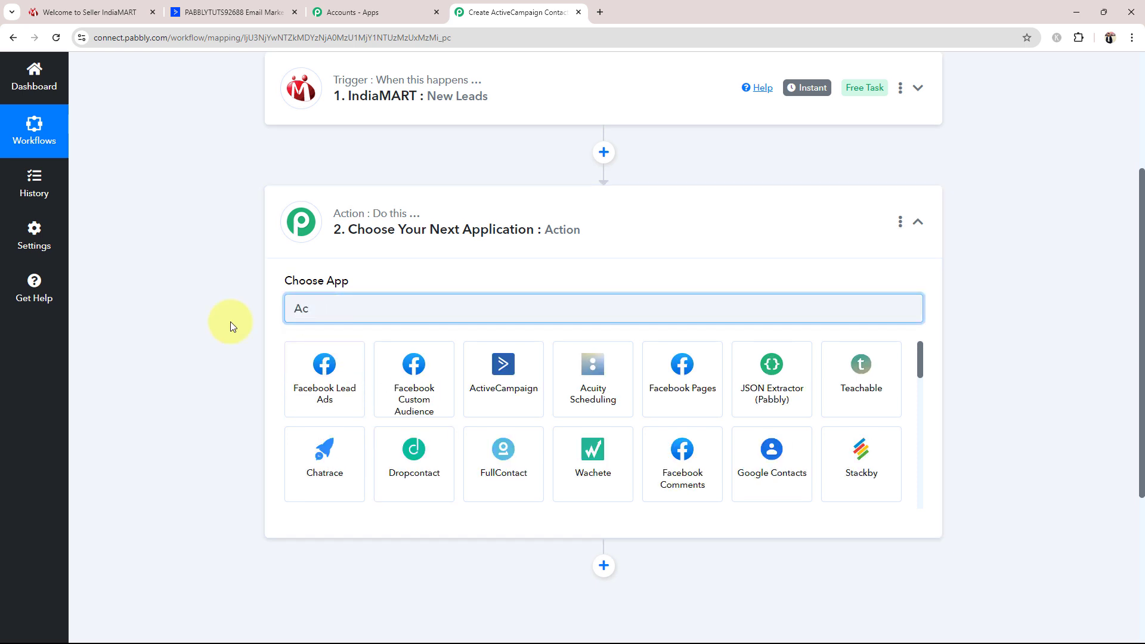
text(tive)
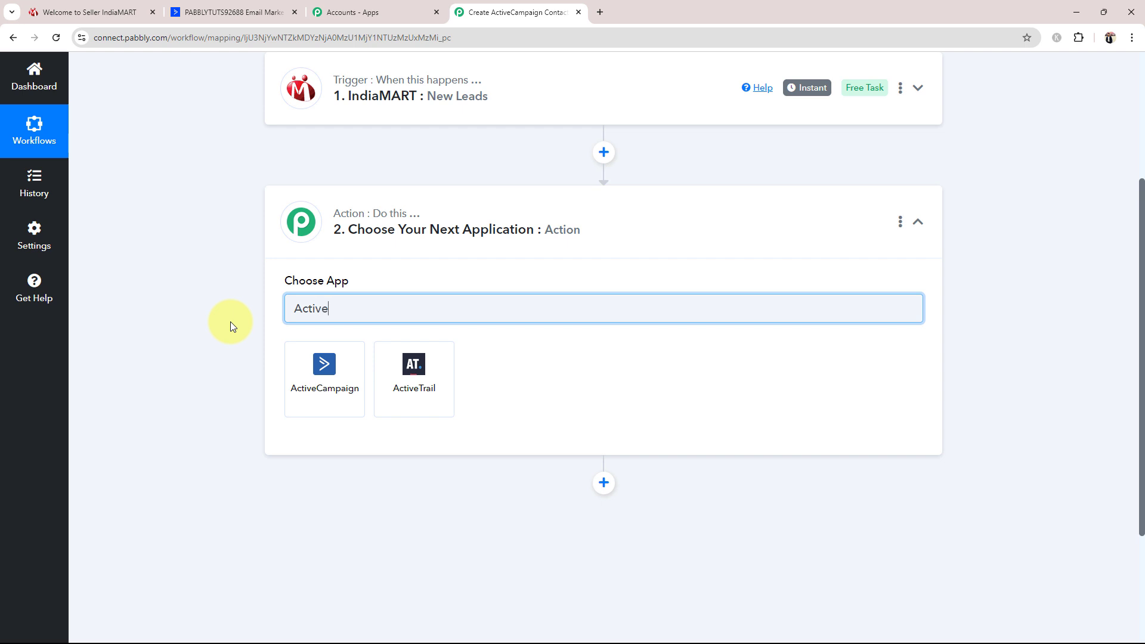
click(317, 382)
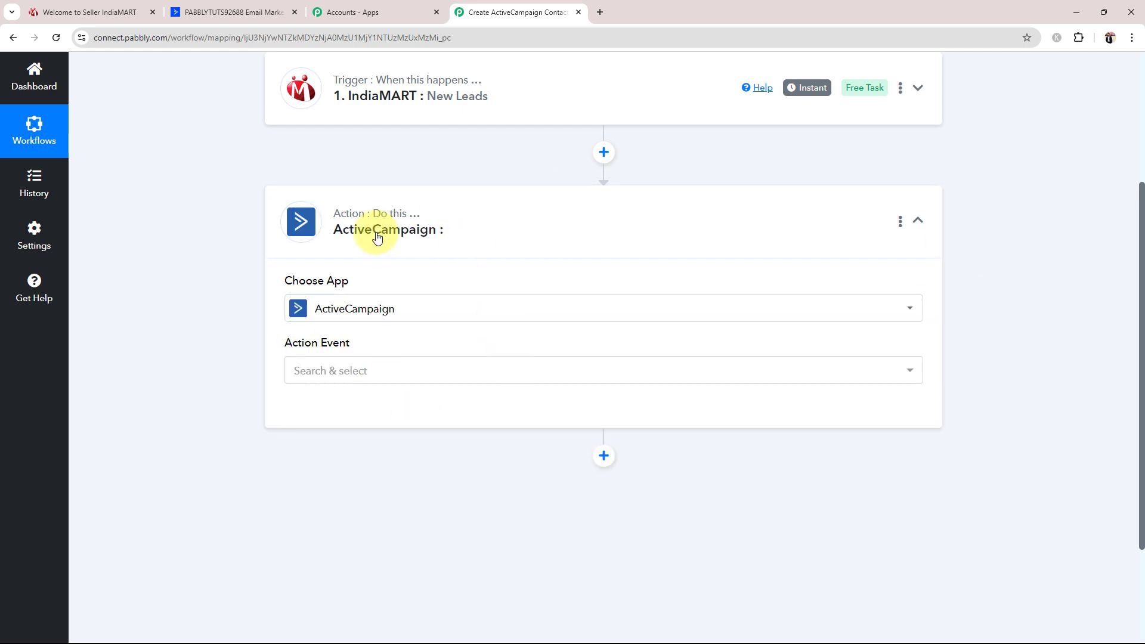
click(387, 375)
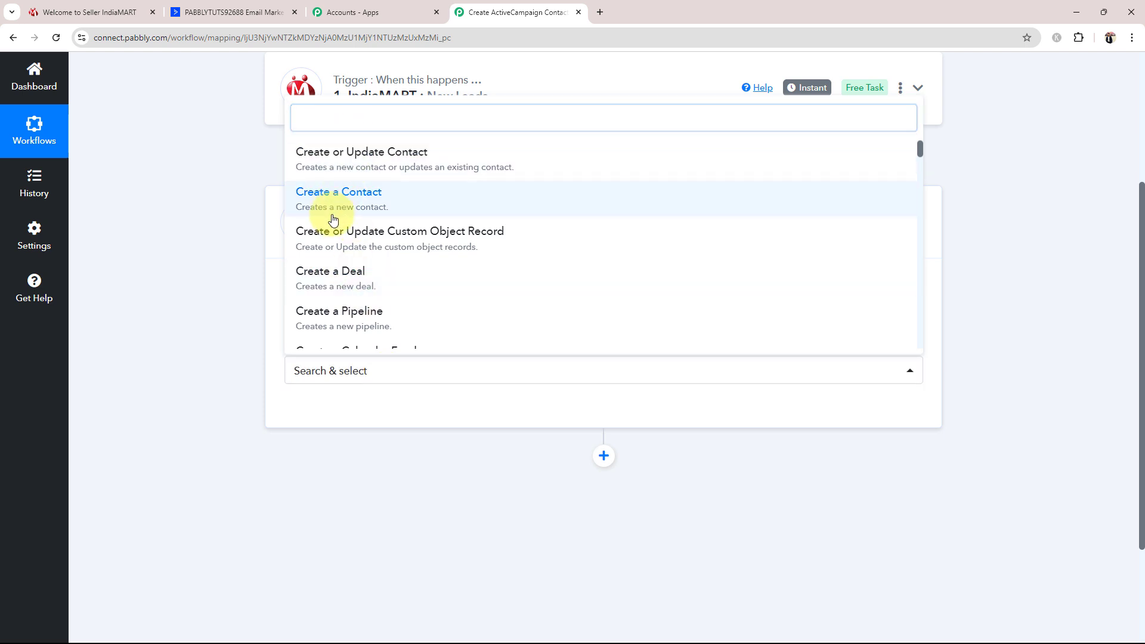
click(332, 219)
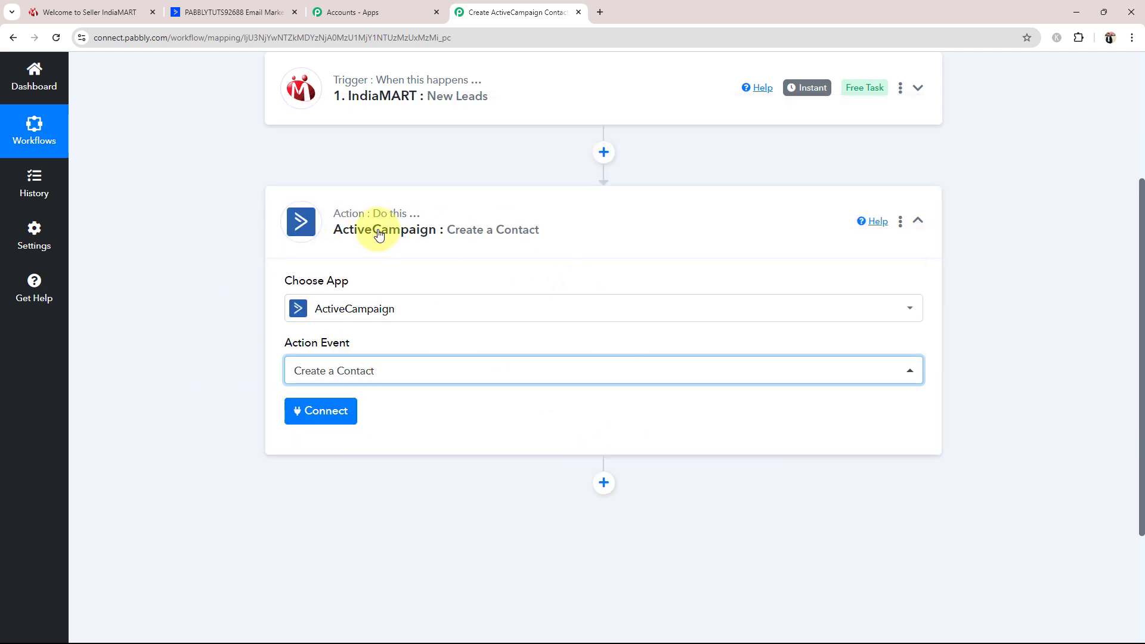
click(400, 236)
scroll(370, 421, up, 3)
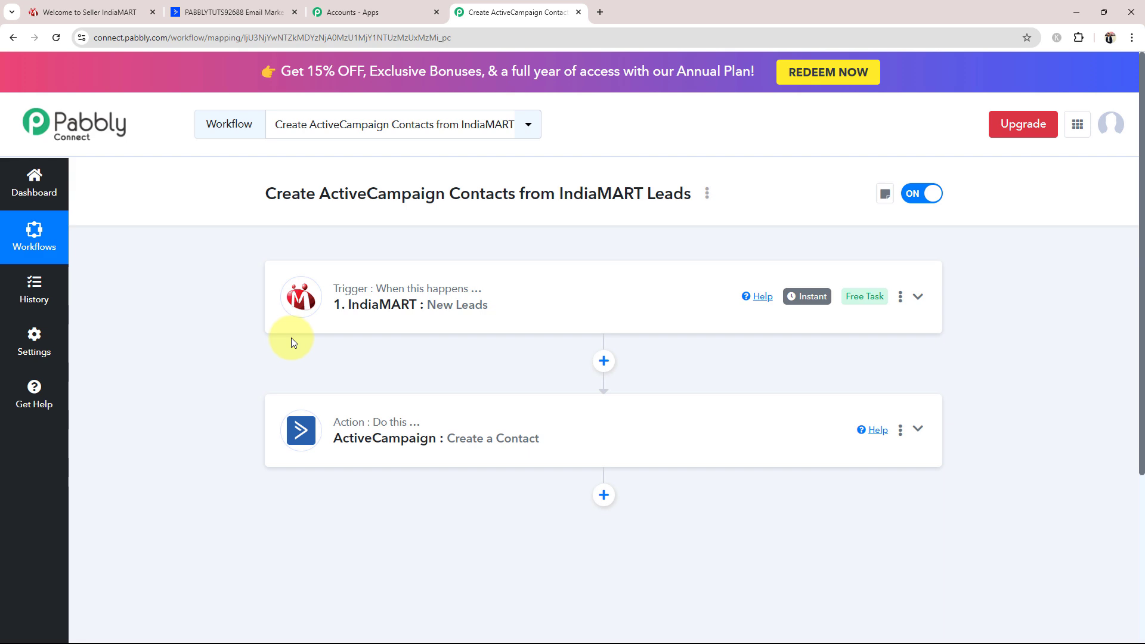
Step: Expand the IndiaMART trigger and examine its webhook URL, setup instructions and response capture option
click(380, 294)
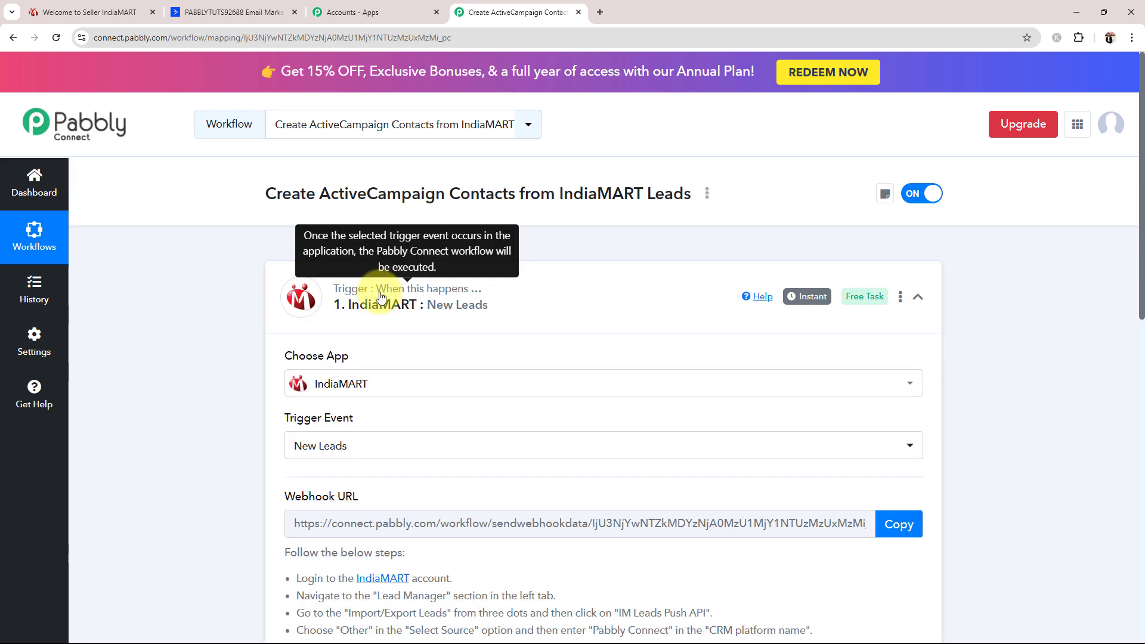
scroll(159, 516, down, 4)
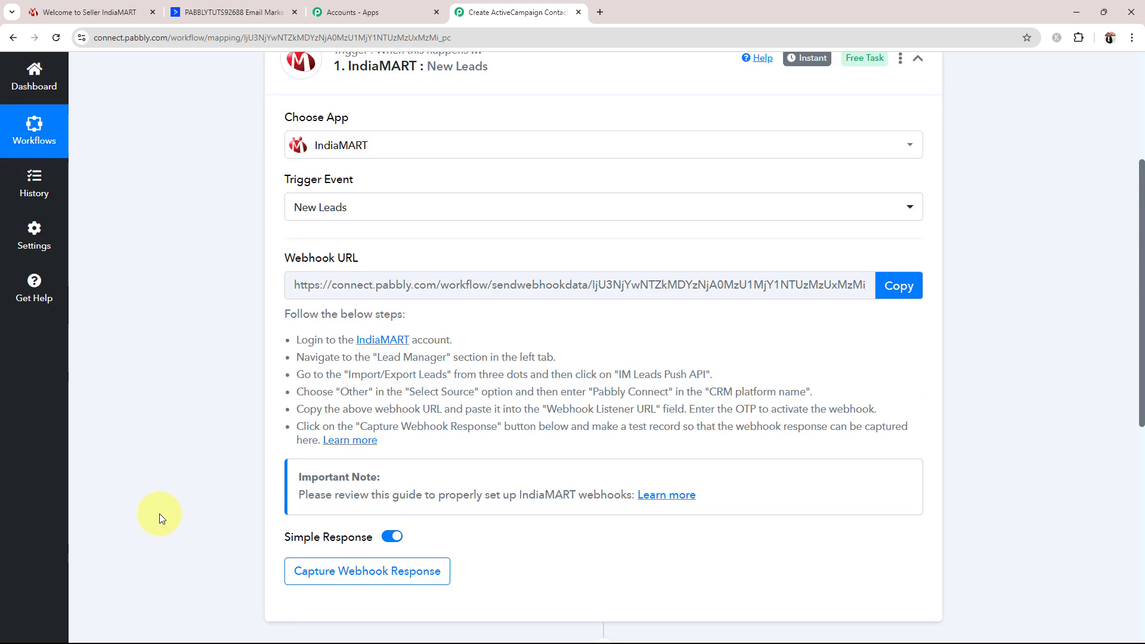
scroll(159, 516, up, 2)
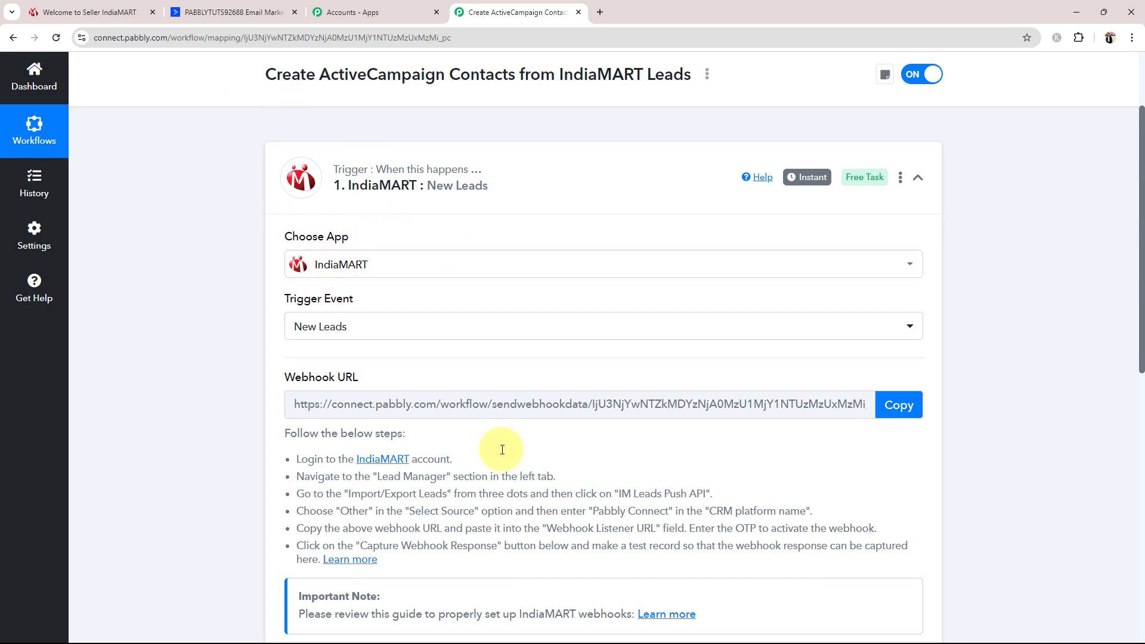
mouse_move(287, 376)
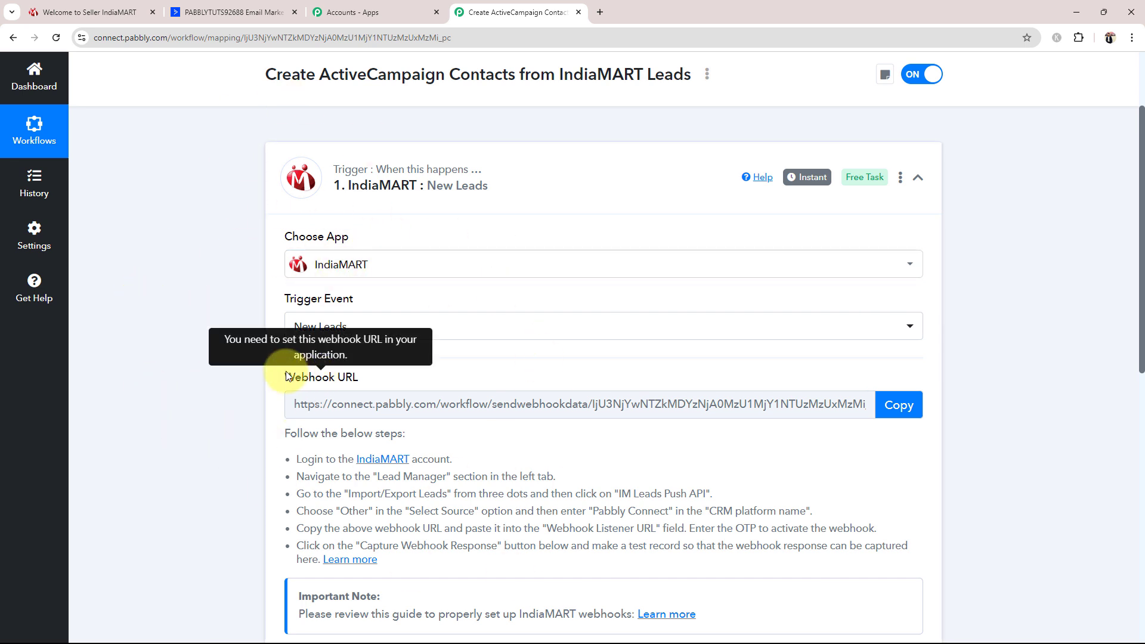
drag(285, 374, 362, 374)
click(178, 438)
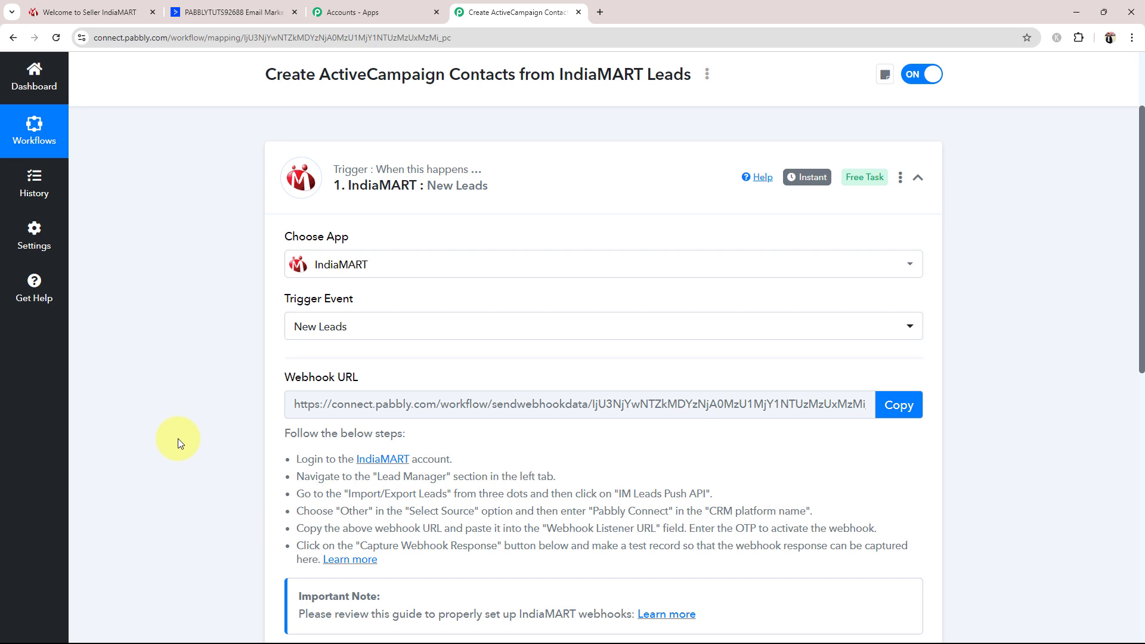
click(90, 11)
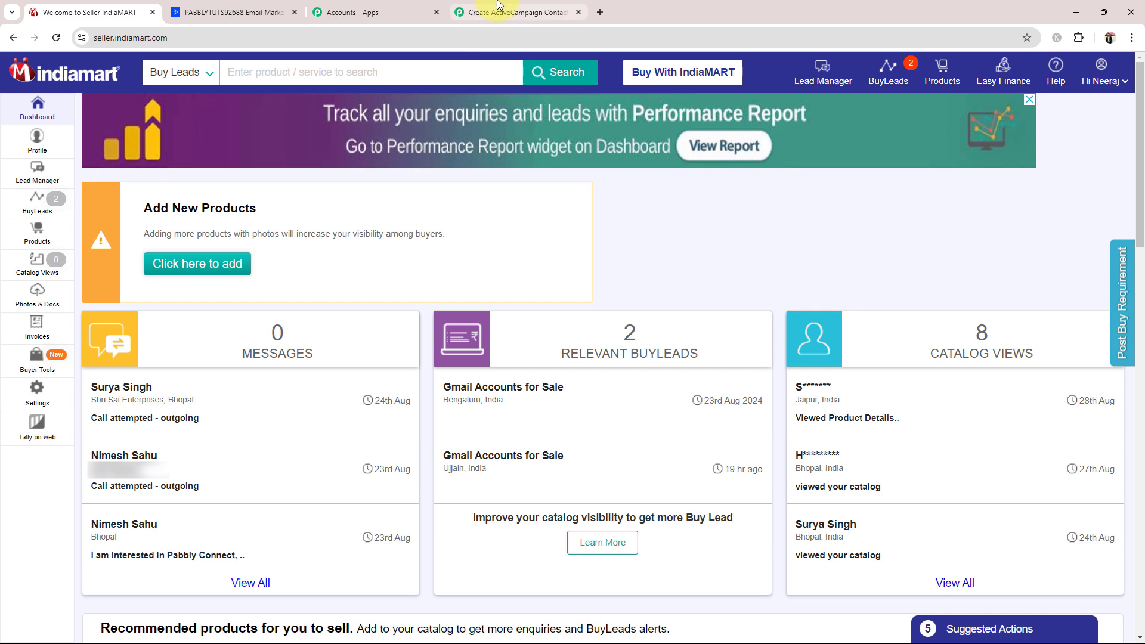
click(516, 12)
scroll(185, 382, down, 5)
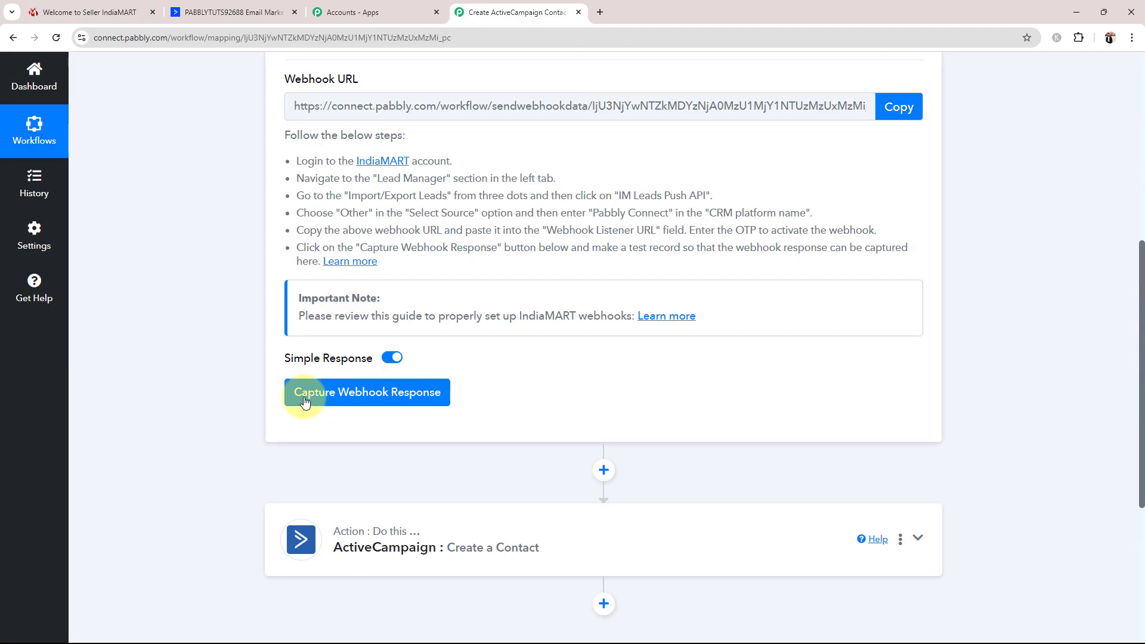
scroll(250, 377, up, 4)
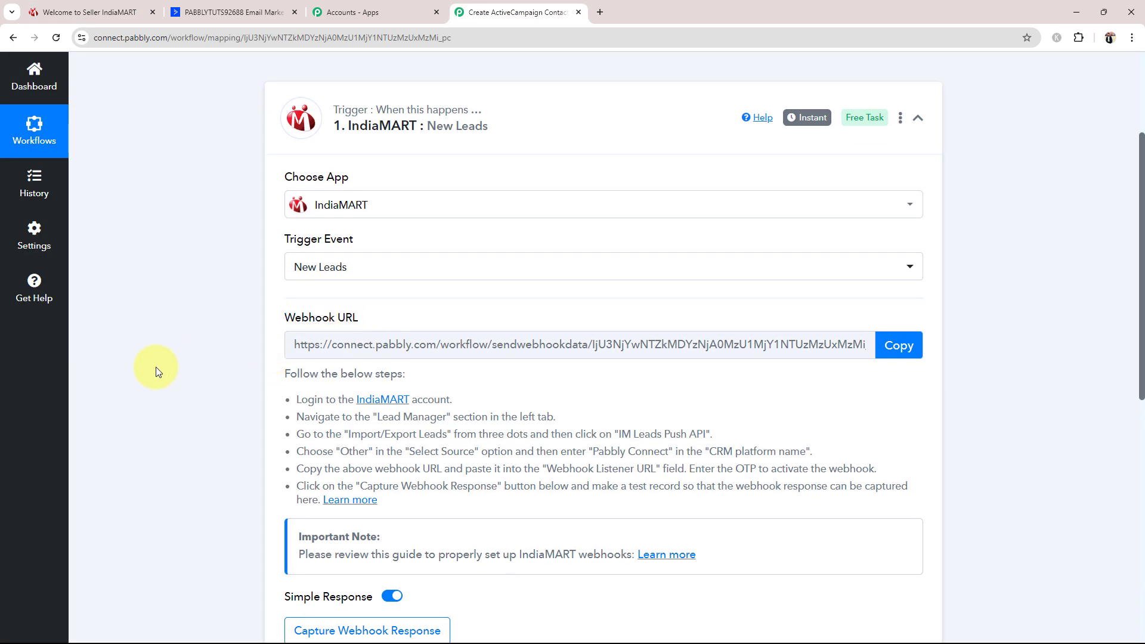
Step: Copy the webhook URL of the IndiaMART trigger and review the setup instructions below it
click(899, 345)
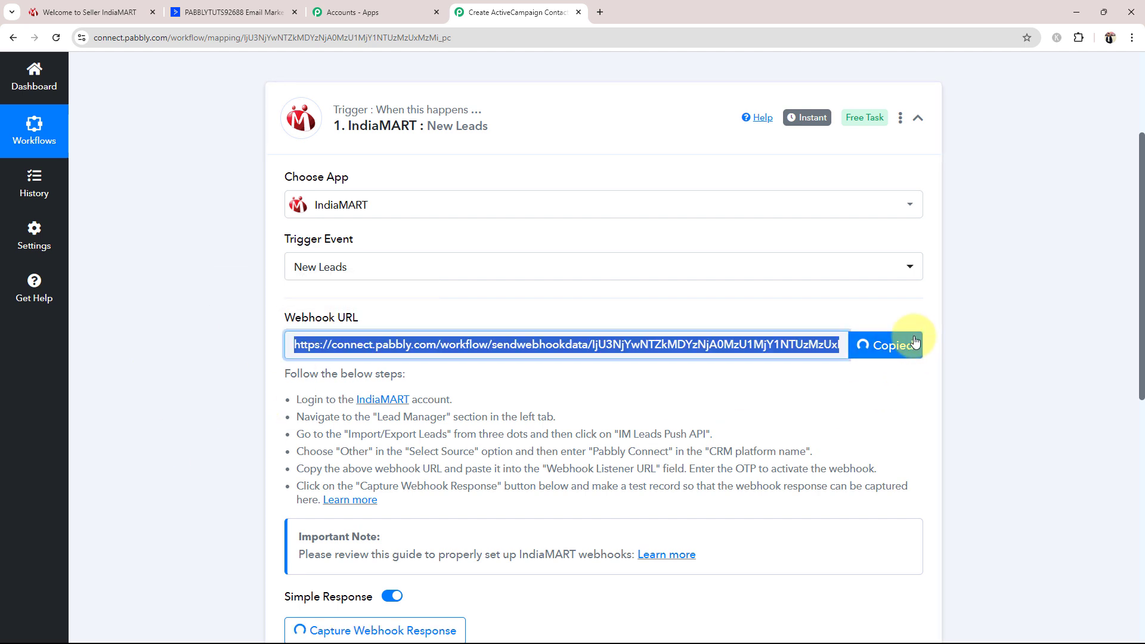
drag(294, 396, 934, 494)
click(134, 496)
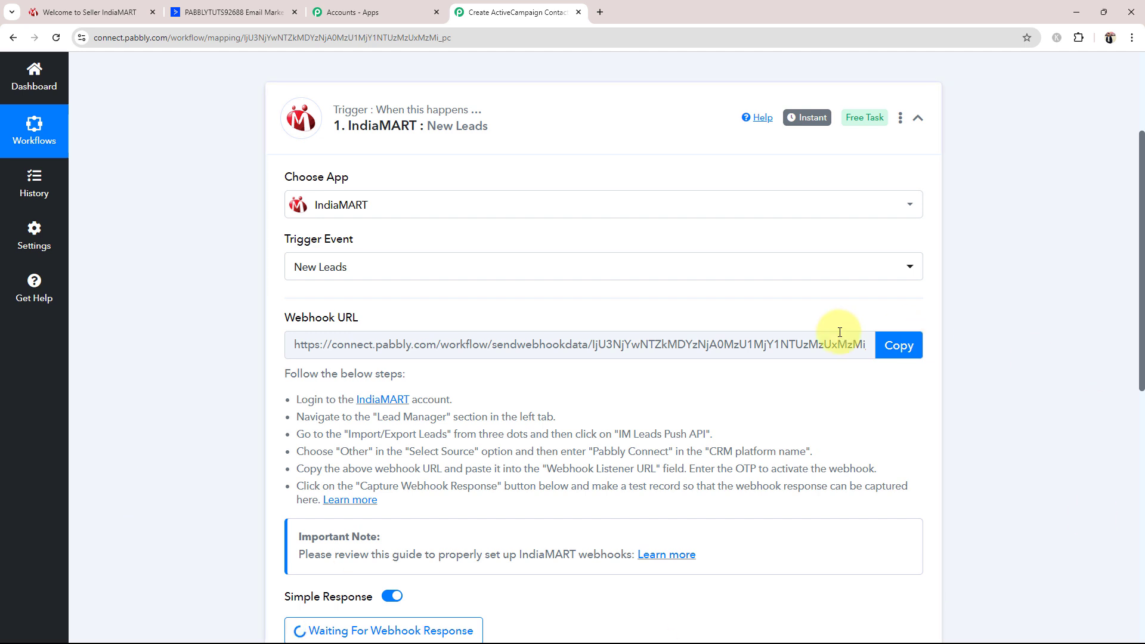
Step: Switch to the IndiaMART seller account and open the Push API integration page from Lead Manager's import/export options
click(89, 12)
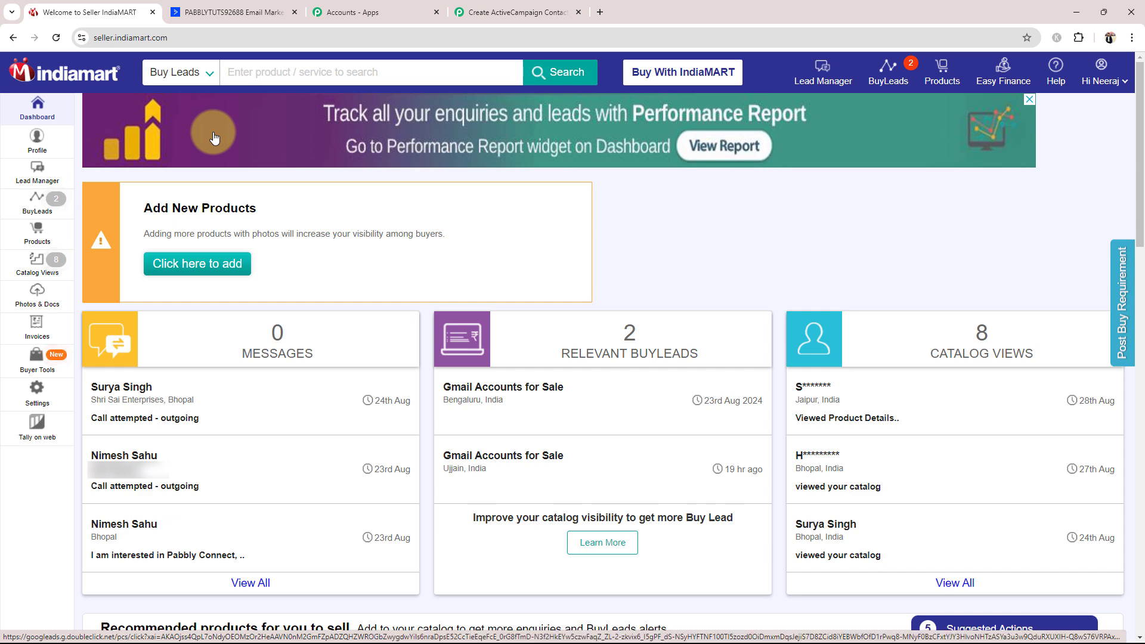
click(41, 173)
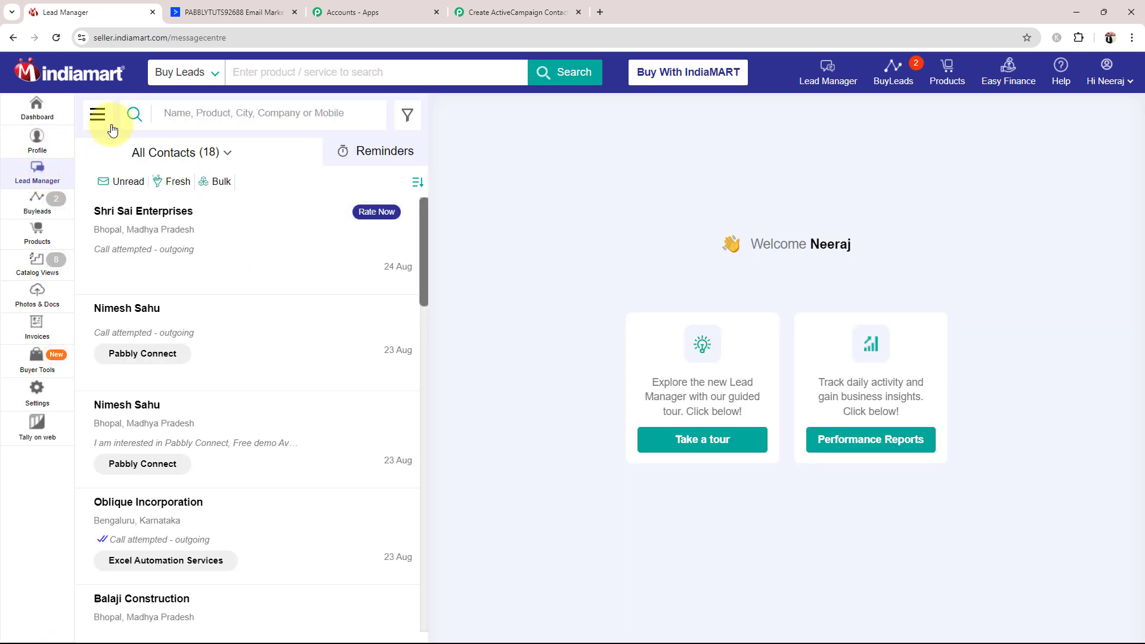
click(96, 117)
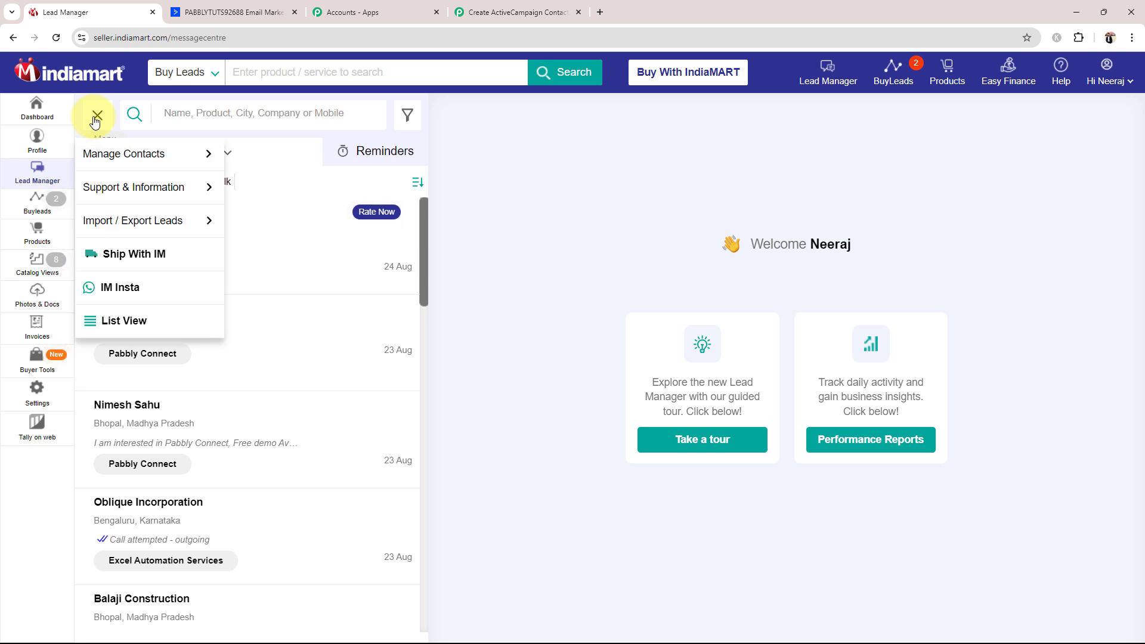
mouse_move(107, 222)
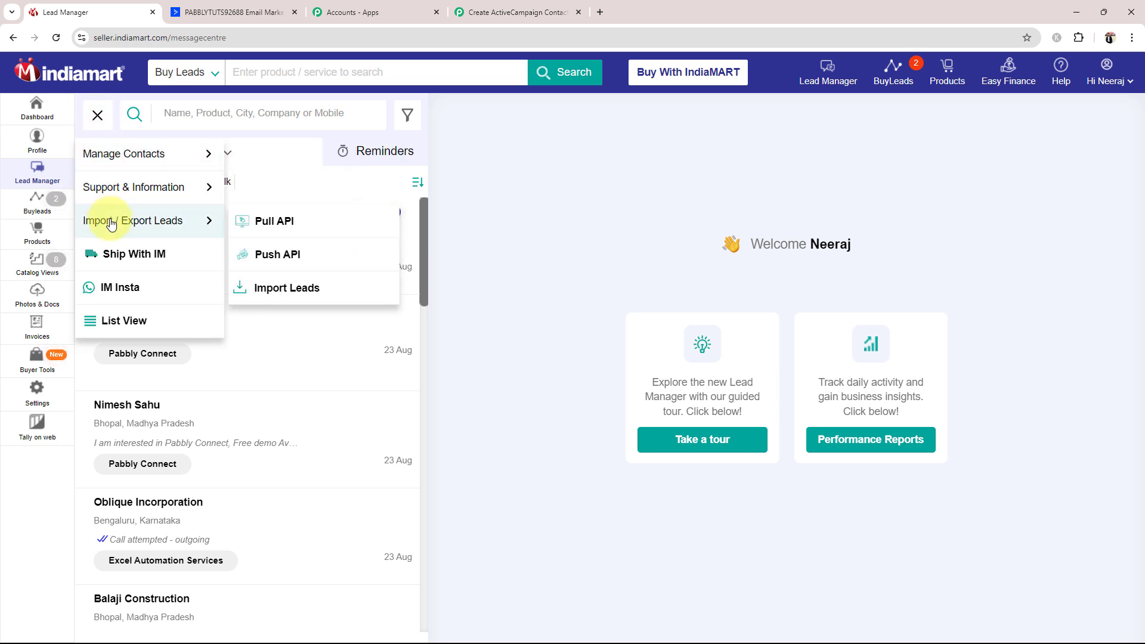
click(276, 255)
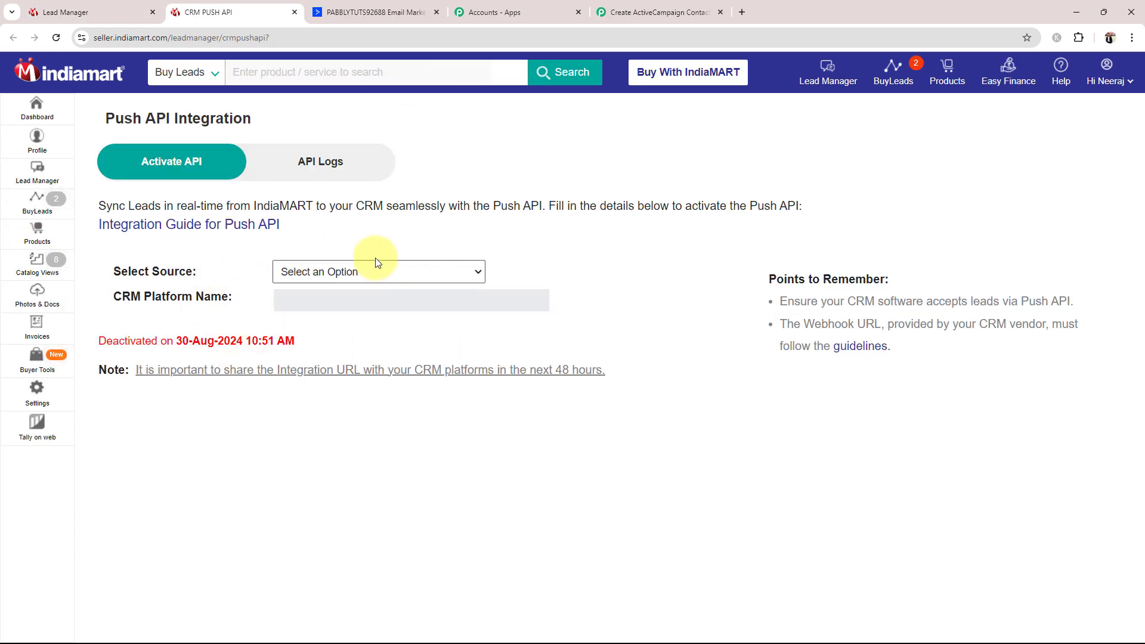
Step: Set the Push API source to Other and enter Pabbly Connect as the CRM platform name
click(332, 277)
click(297, 381)
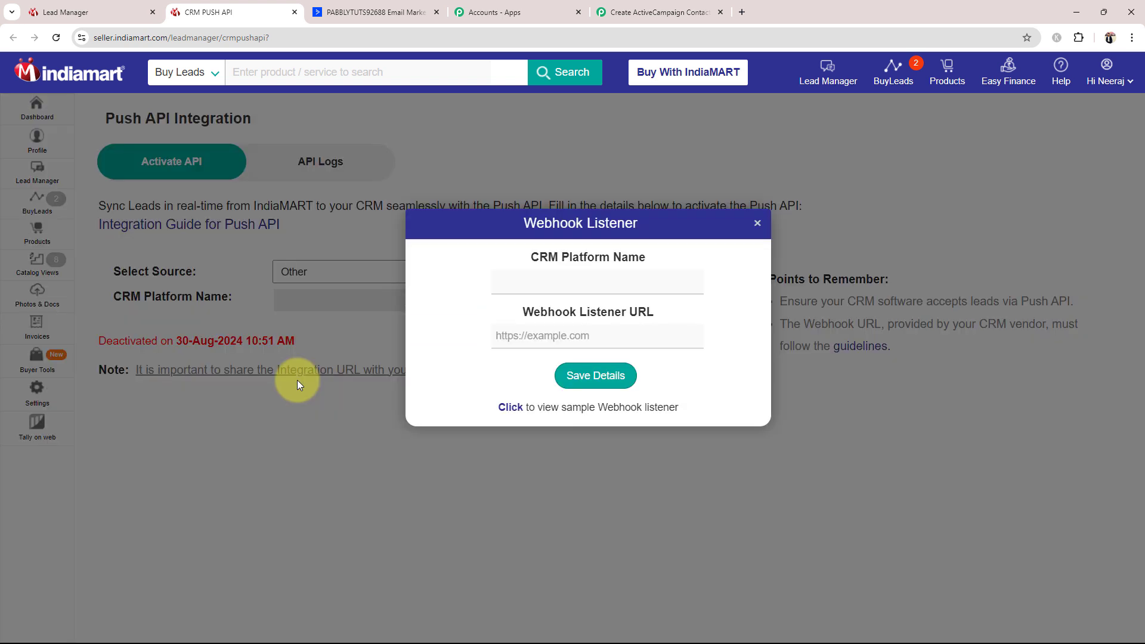
click(567, 274)
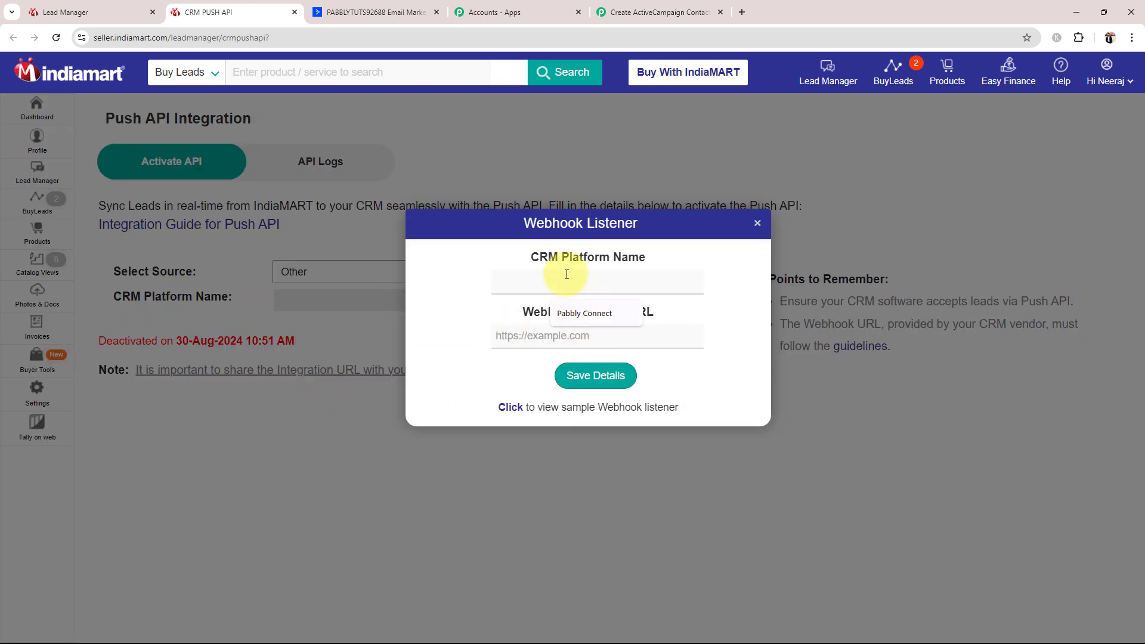
click(588, 313)
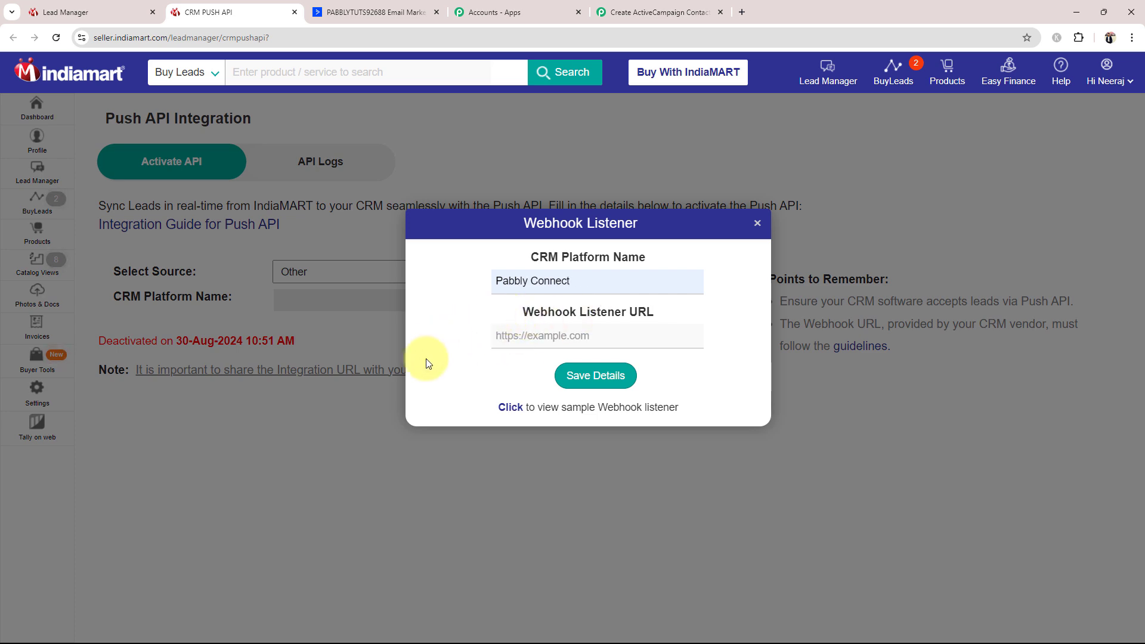
Step: Copy the IndiaMART trigger's webhook URL from Pabbly Connect, paste it as IndiaMART's Webhook Listener URL and save the details
click(613, 6)
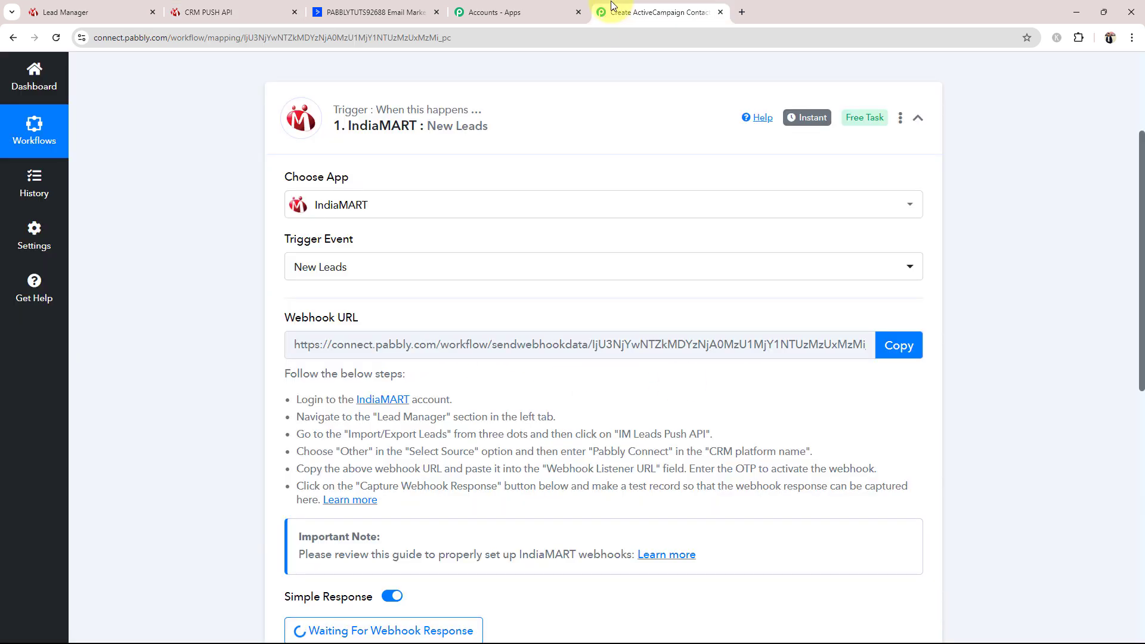
click(911, 347)
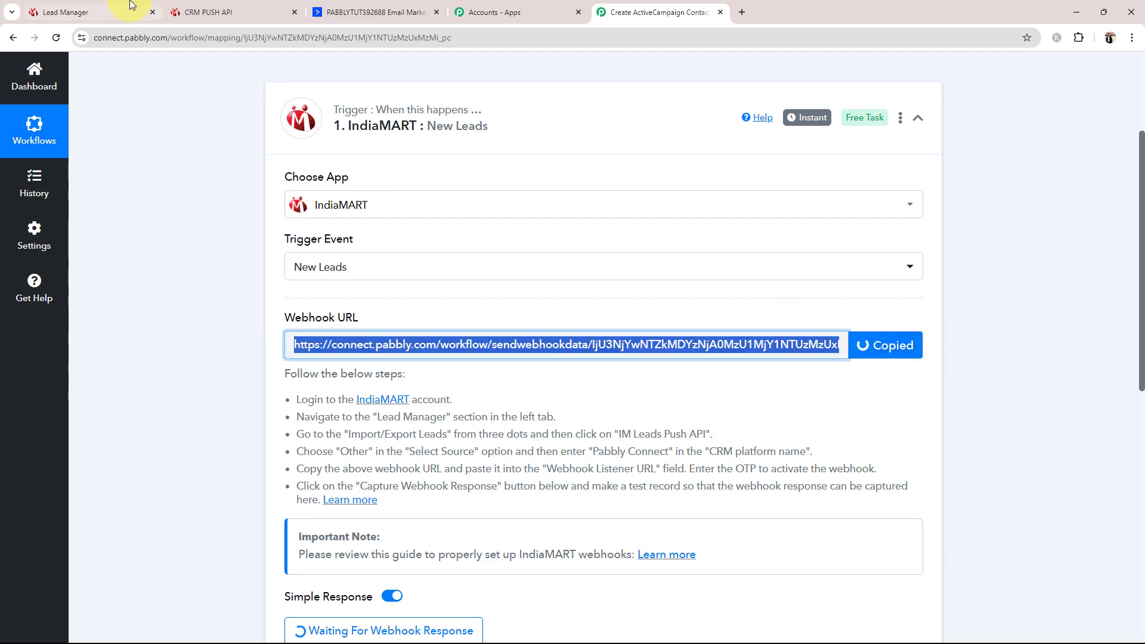
click(209, 12)
click(550, 344)
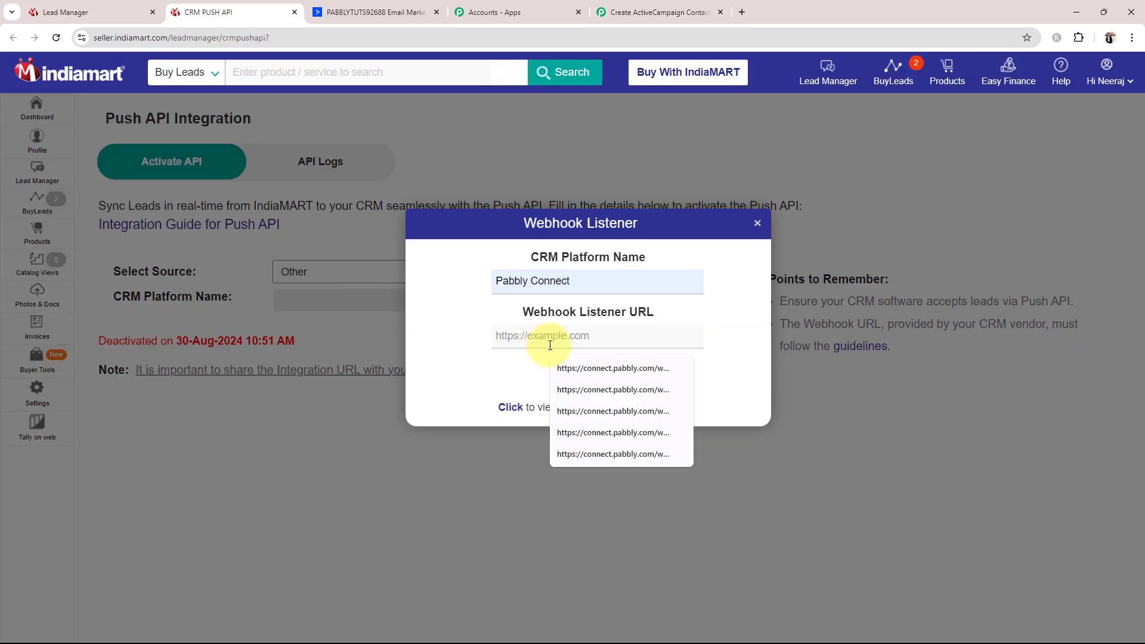
key(ctrl+v)
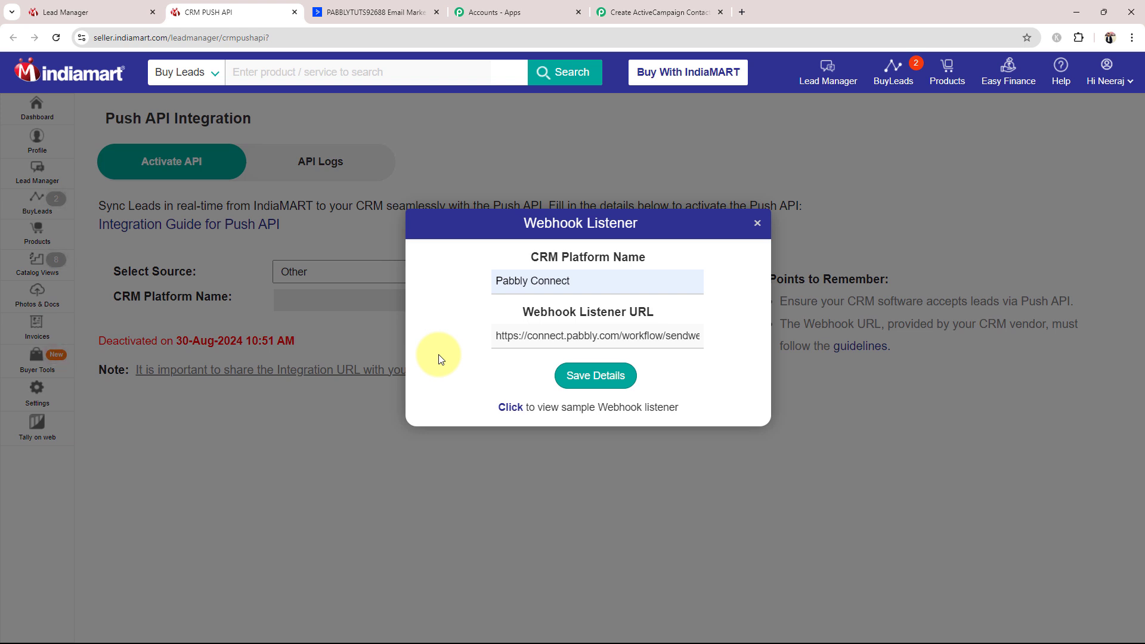
click(576, 377)
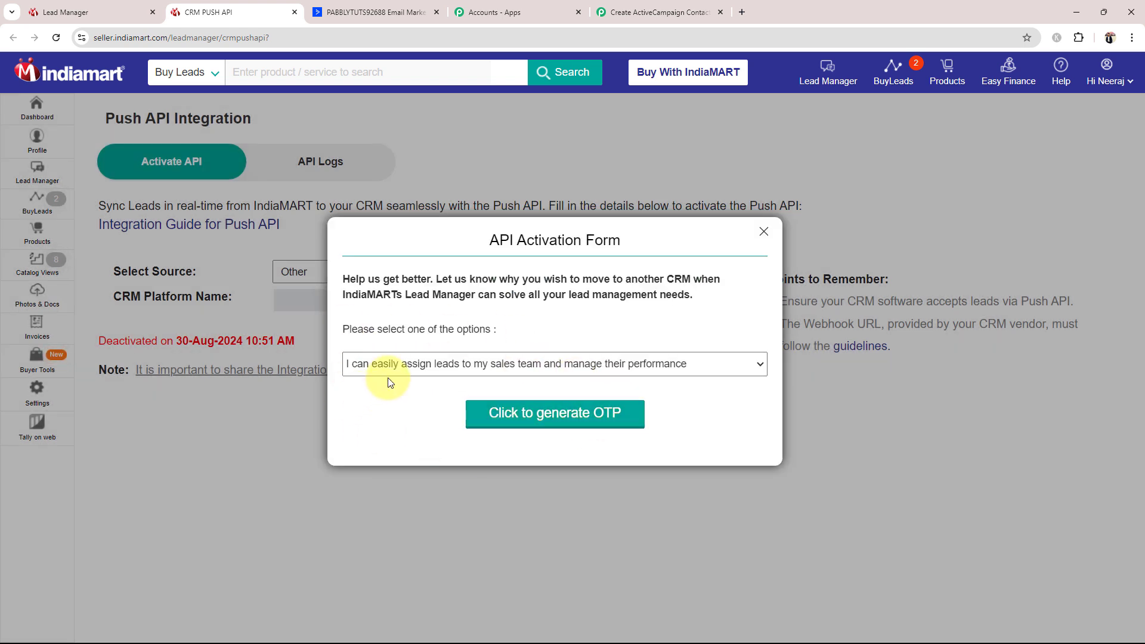
Step: Choose "I feel that I can permanently save the leads from IndiaMART and view later" as the reason and verify the activation with the one-time password
click(378, 363)
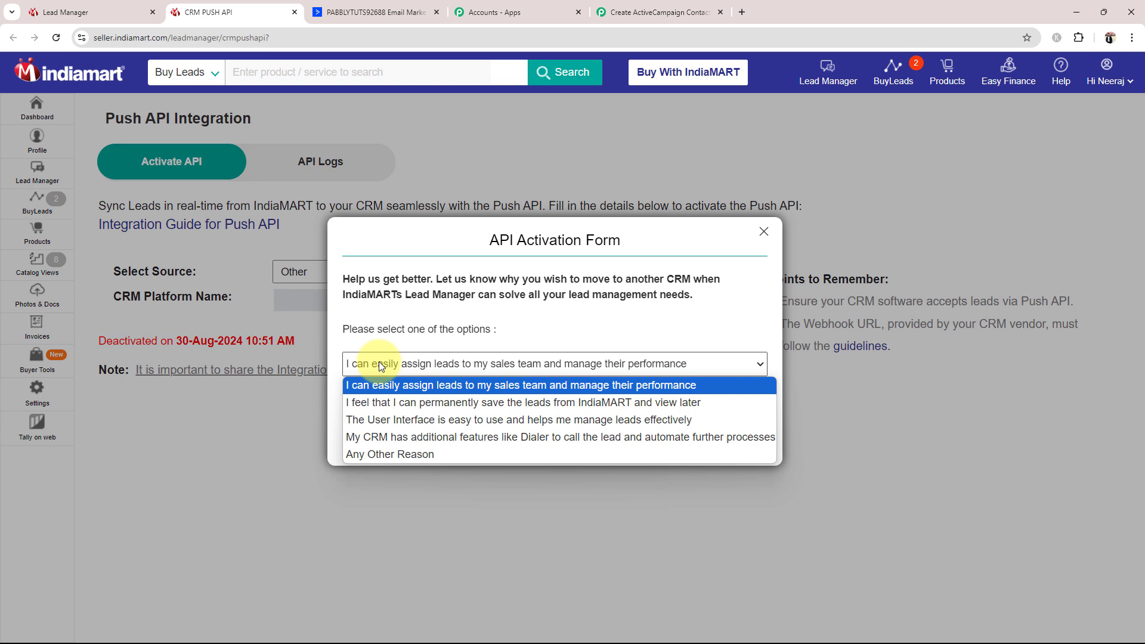
click(381, 406)
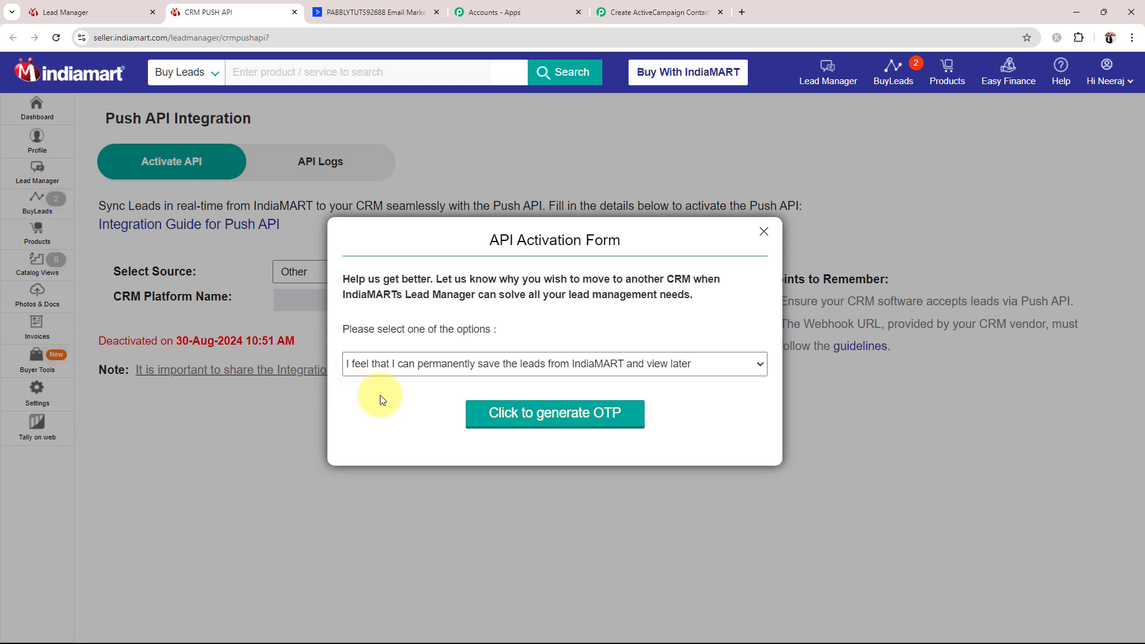
click(512, 417)
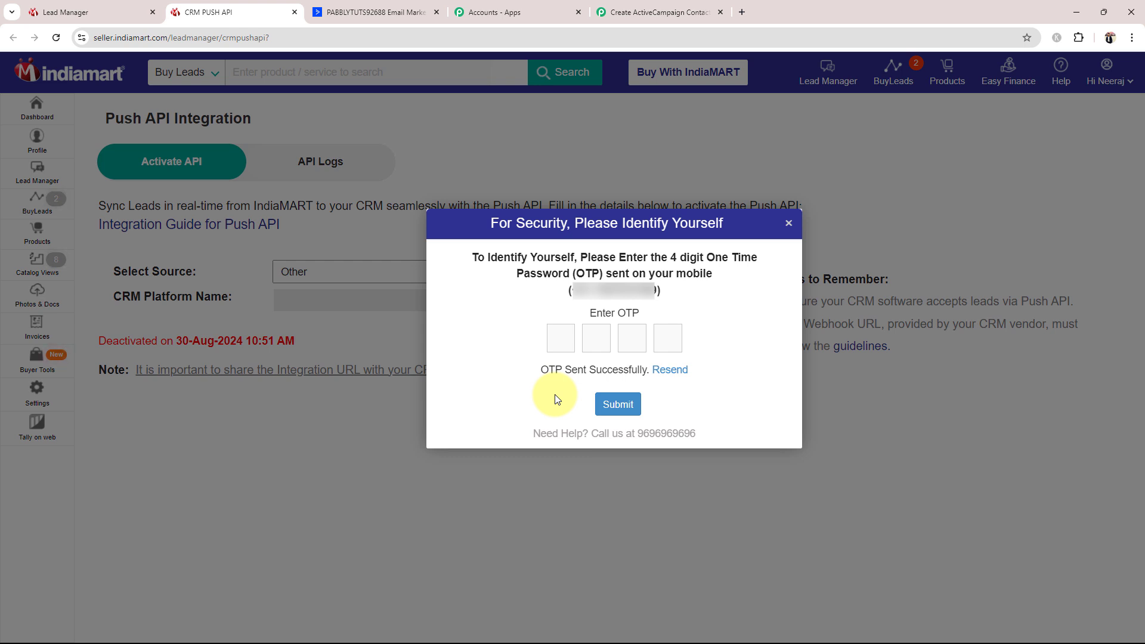
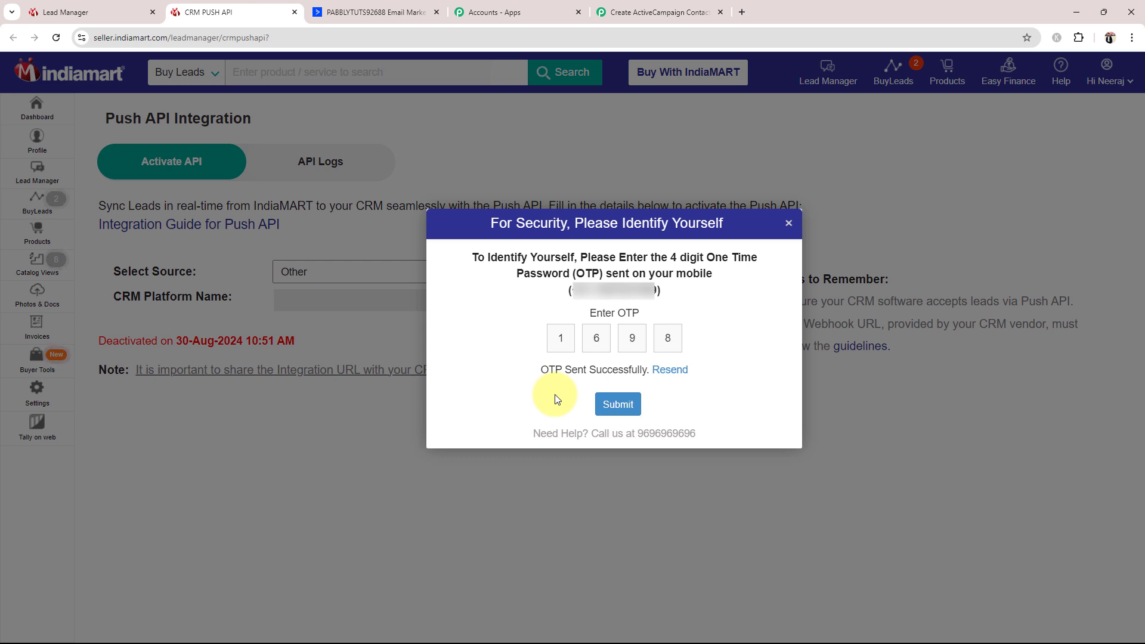
click(617, 411)
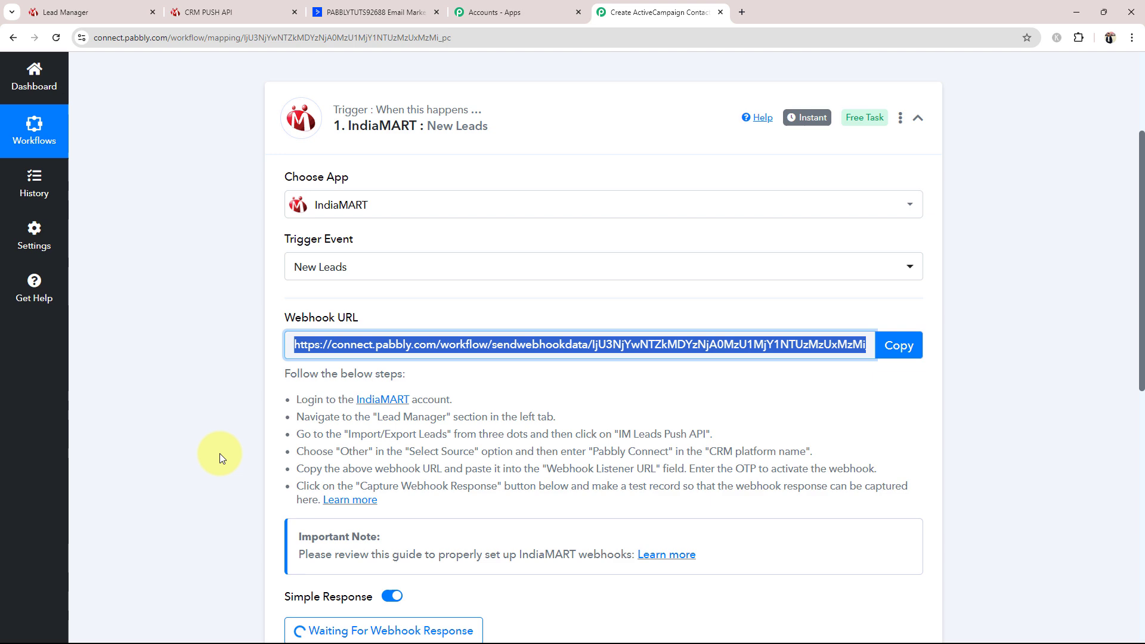
Step: Switch to the Pabbly Connect workflow and review the IndiaMART trigger's response capture status and test submission note
click(231, 516)
scroll(219, 478, down, 5)
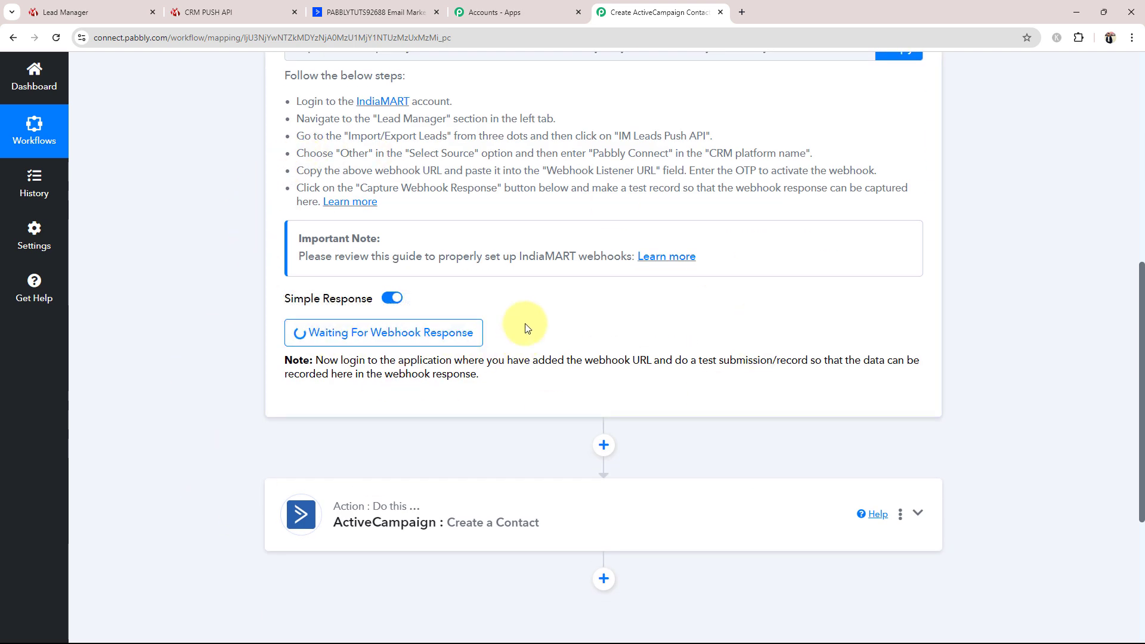
scroll(253, 356, up, 2)
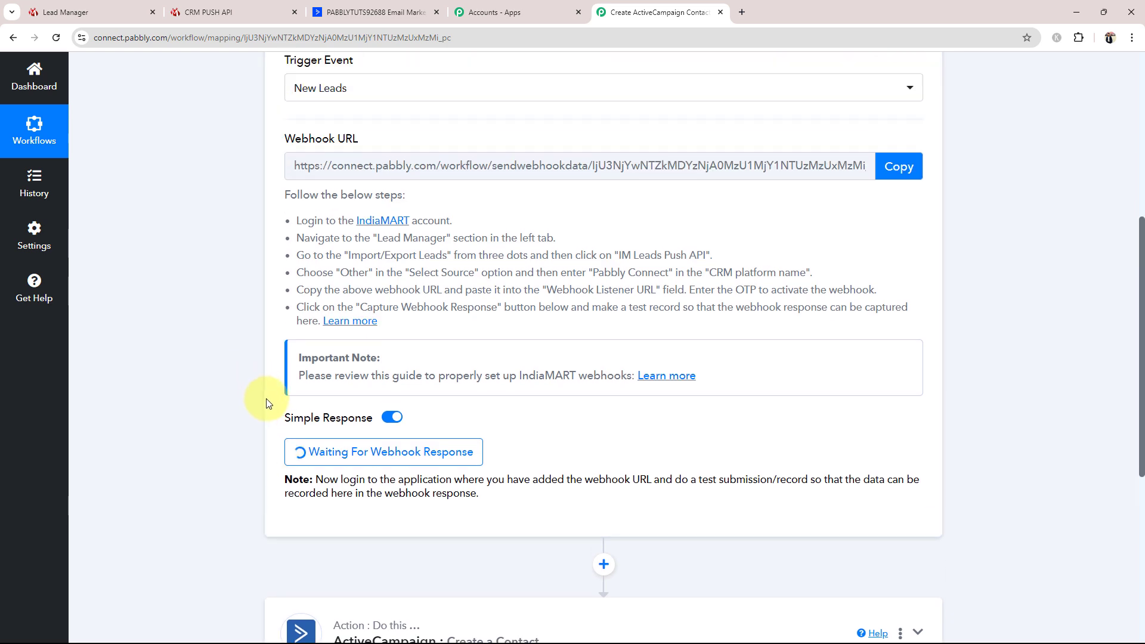
drag(700, 483, 841, 479)
click(683, 427)
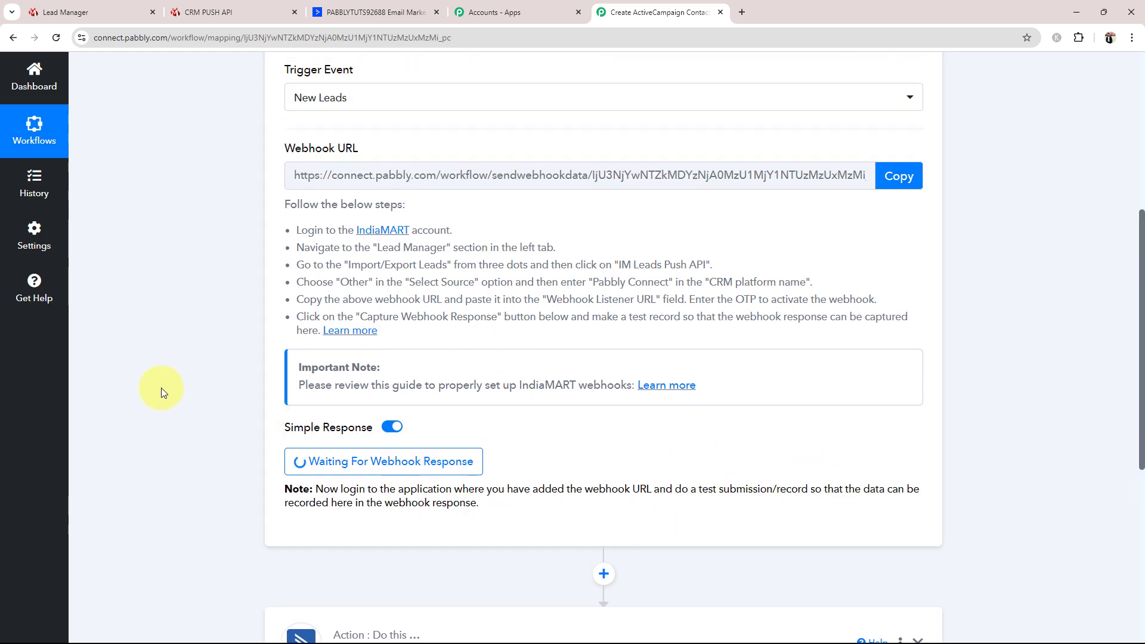
scroll(143, 418, up, 3)
scroll(142, 427, down, 3)
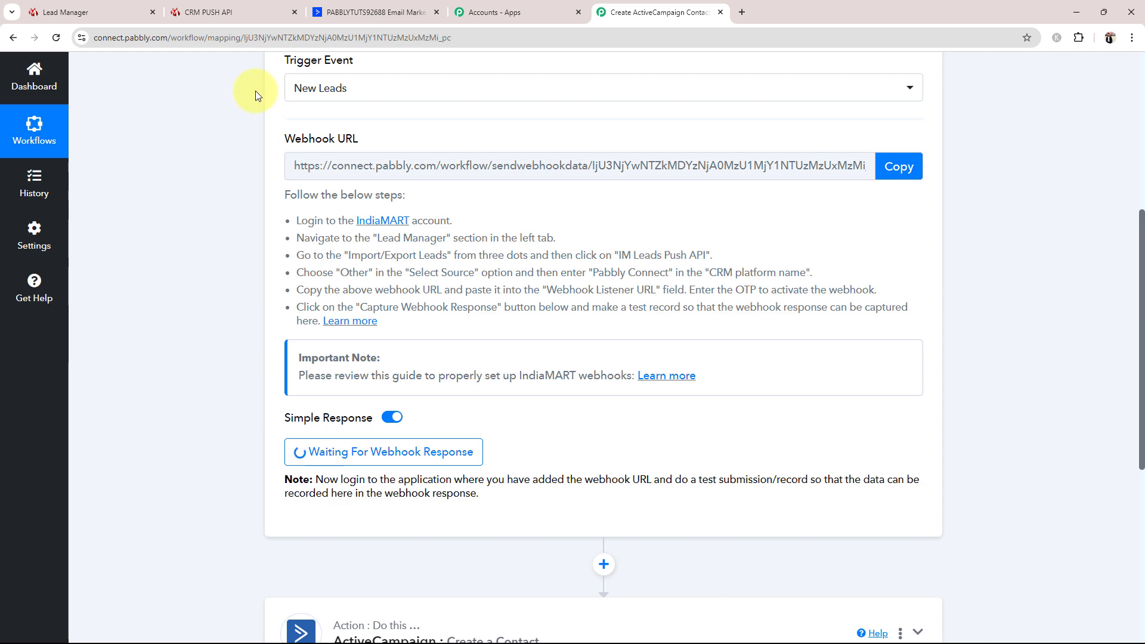
Step: Open the webhook listener test in IndiaMART, review the sample lead payload and send the test to the Pabbly Connect URL
click(227, 12)
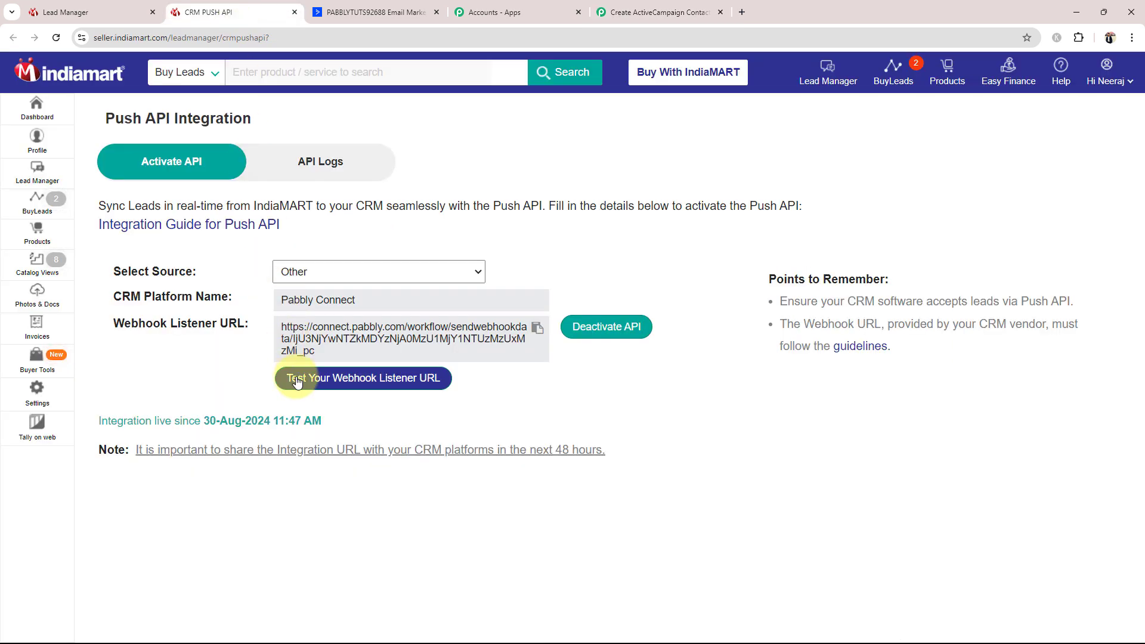
click(350, 382)
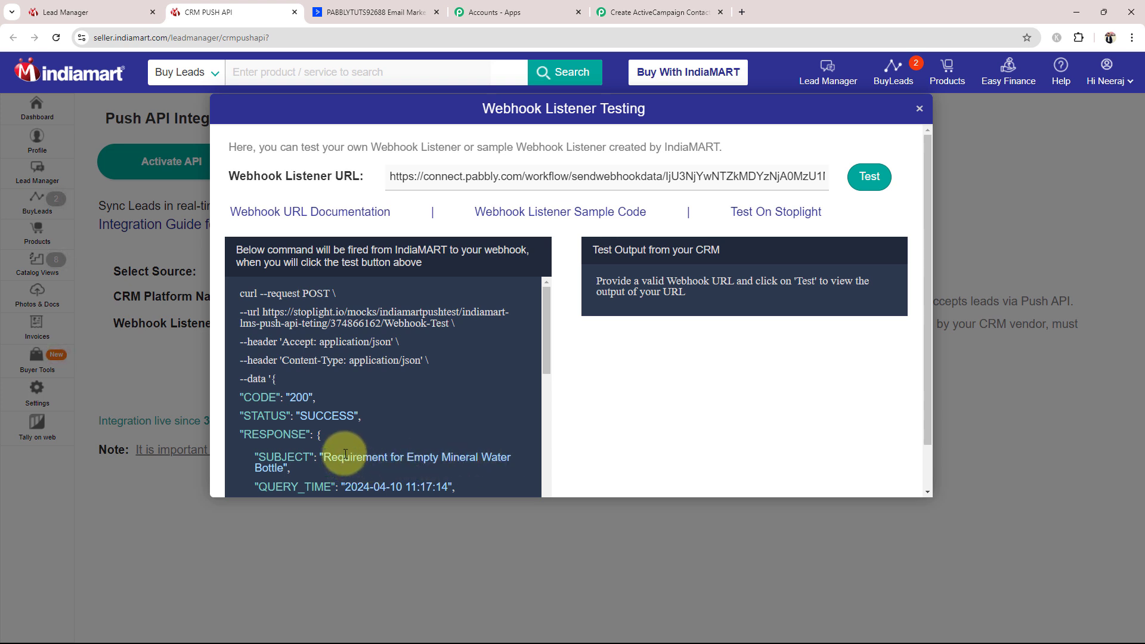
scroll(357, 456, down, 1)
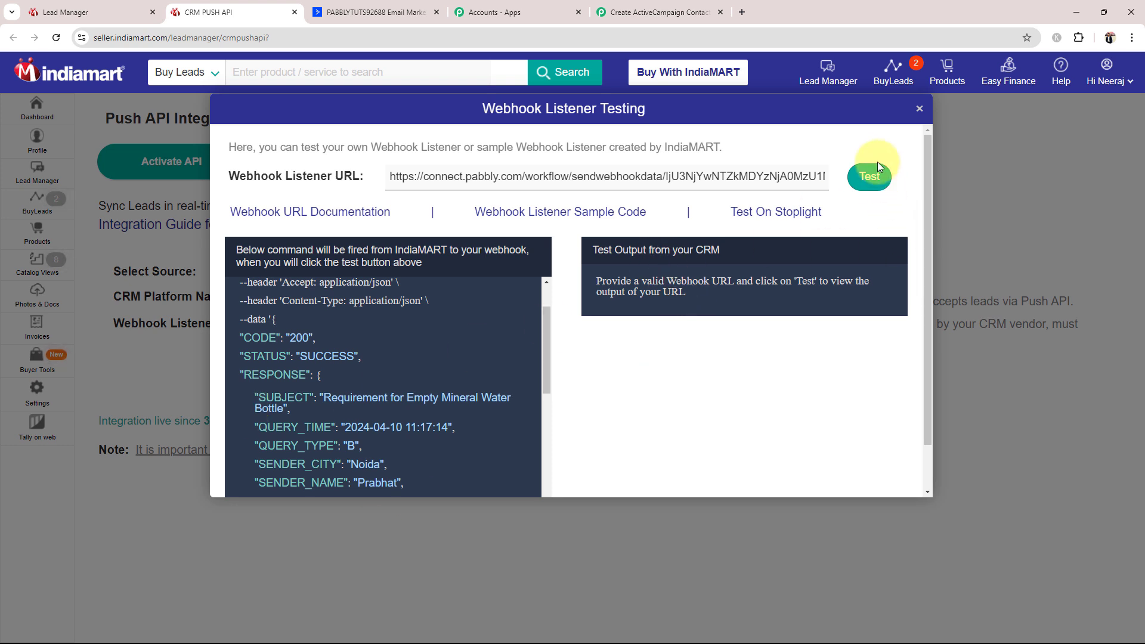
click(869, 186)
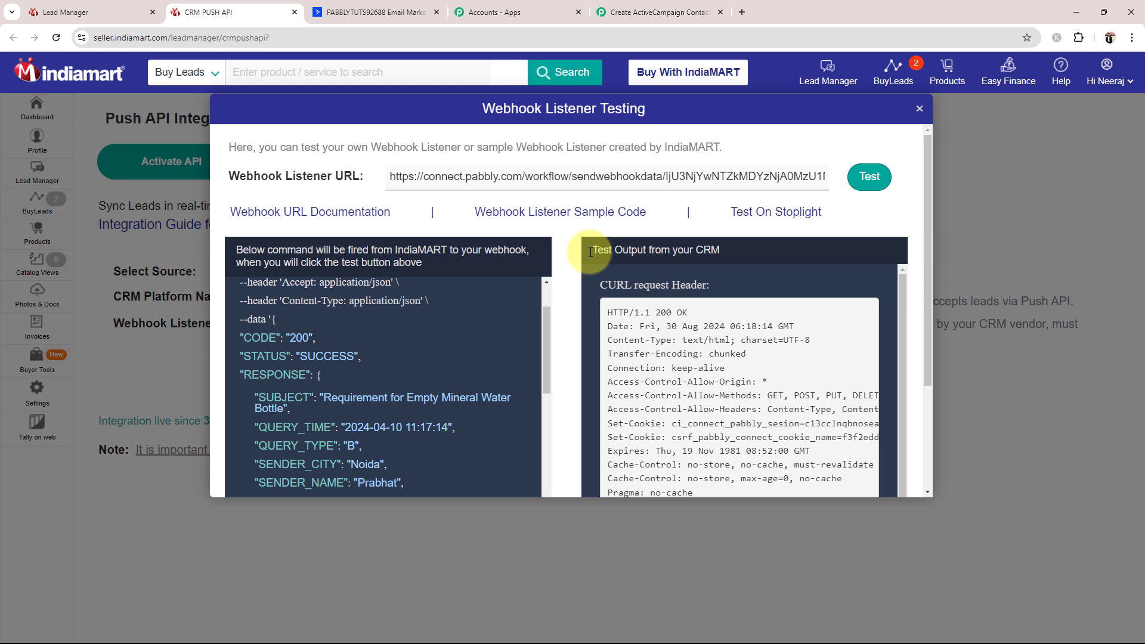
Step: Switch to the Pabbly Connect workflow and examine the captured IndiaMART response, including the subject, sender details and full query message
click(656, 12)
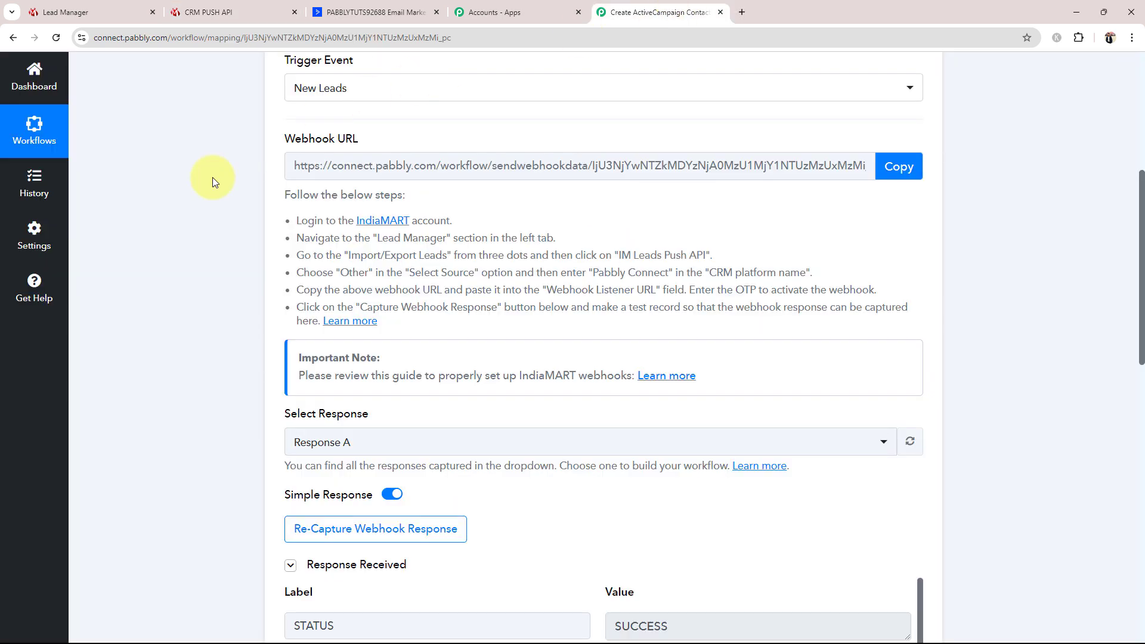
scroll(144, 433, down, 5)
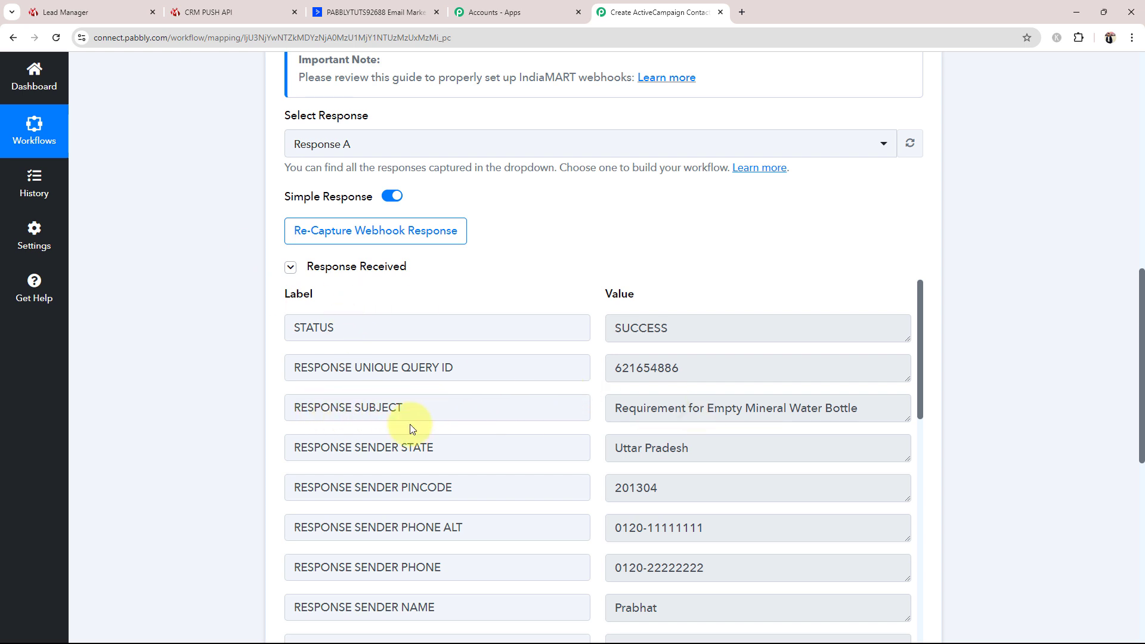
double_click(618, 409)
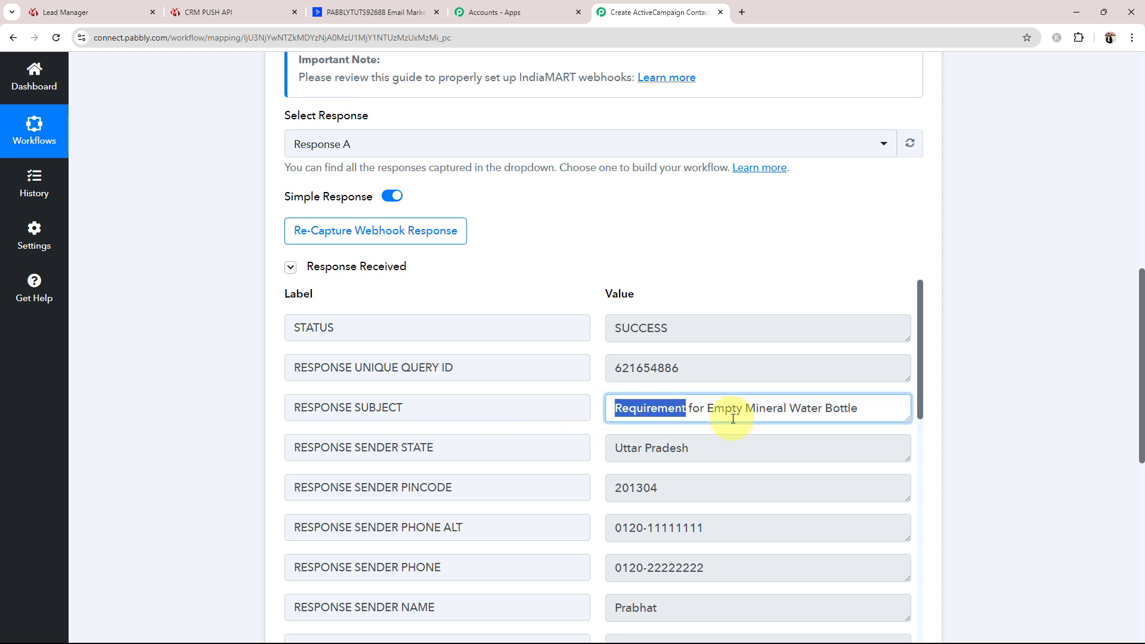
drag(733, 419, 793, 425)
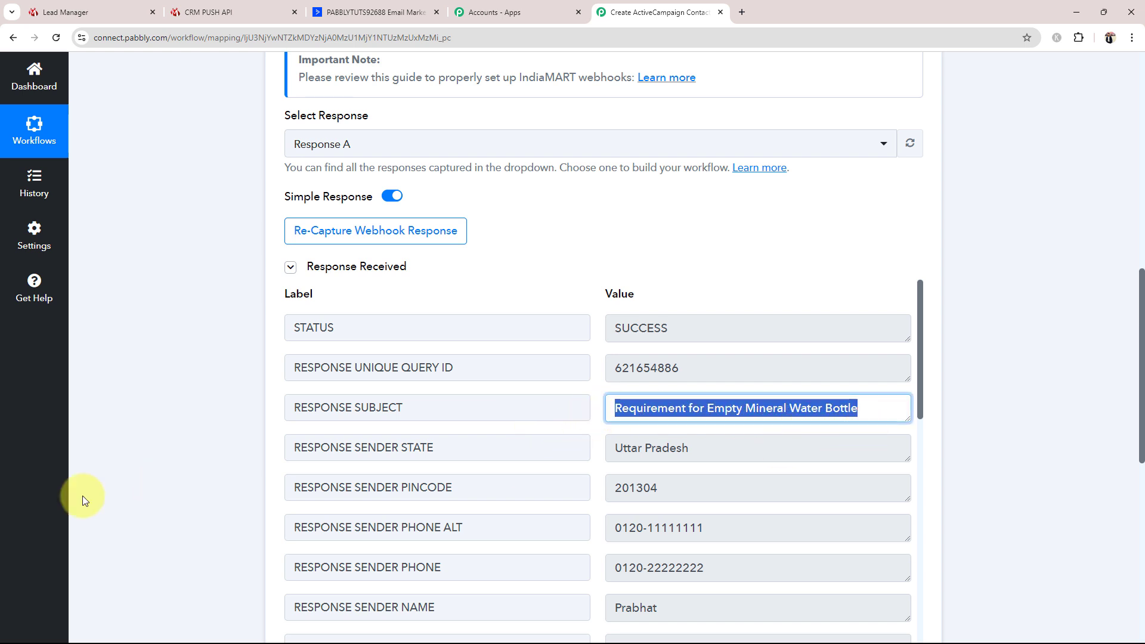
click(203, 465)
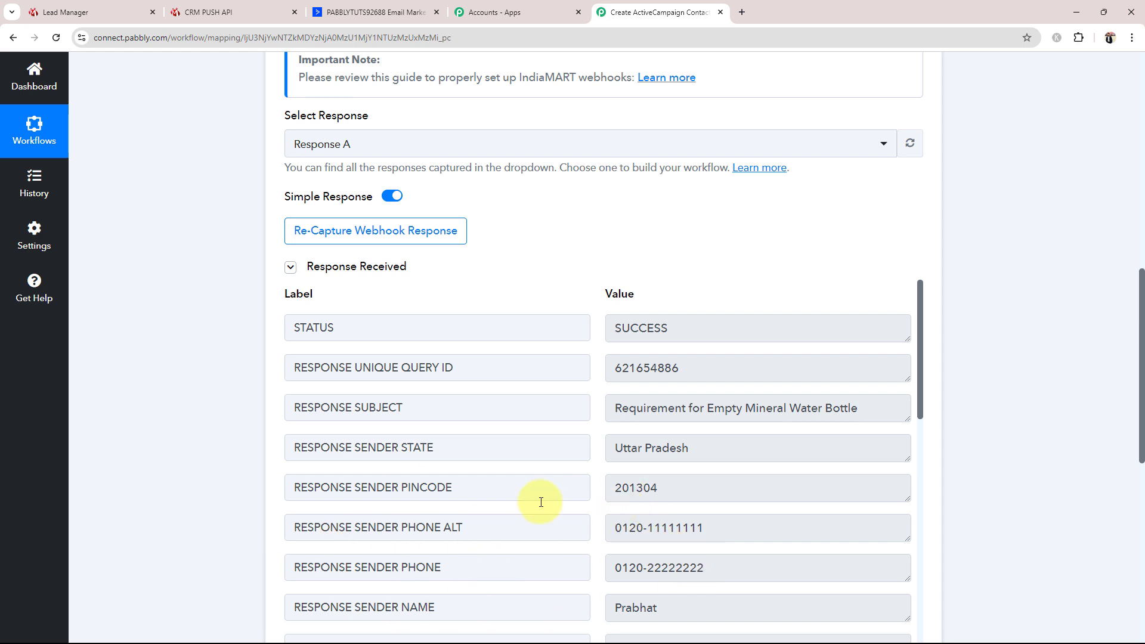
drag(920, 350, 938, 577)
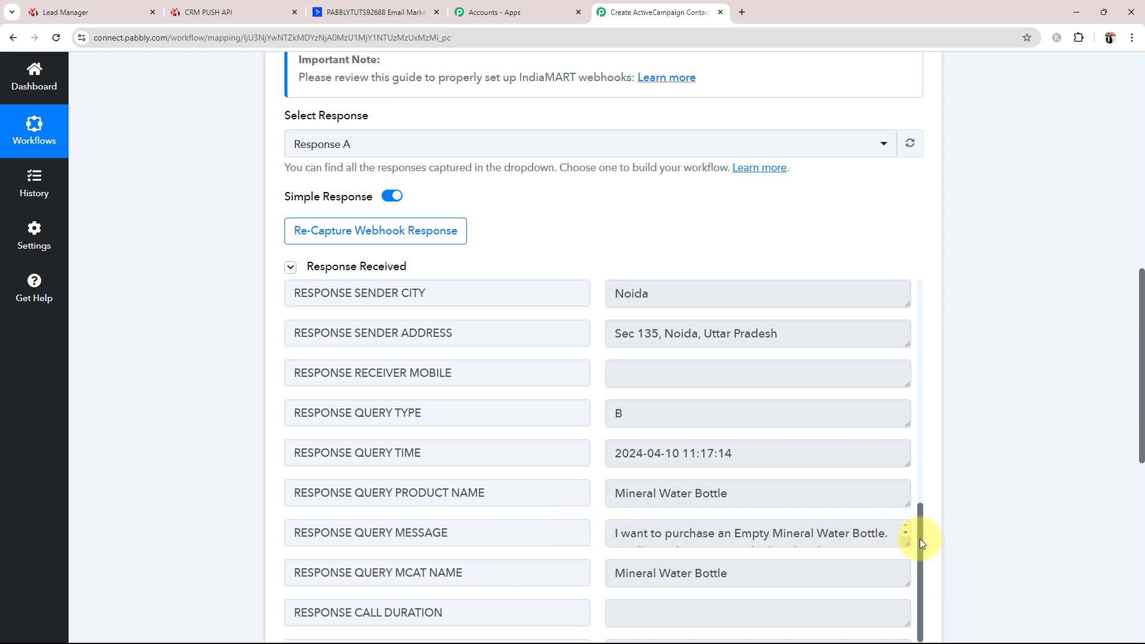
drag(906, 544, 905, 613)
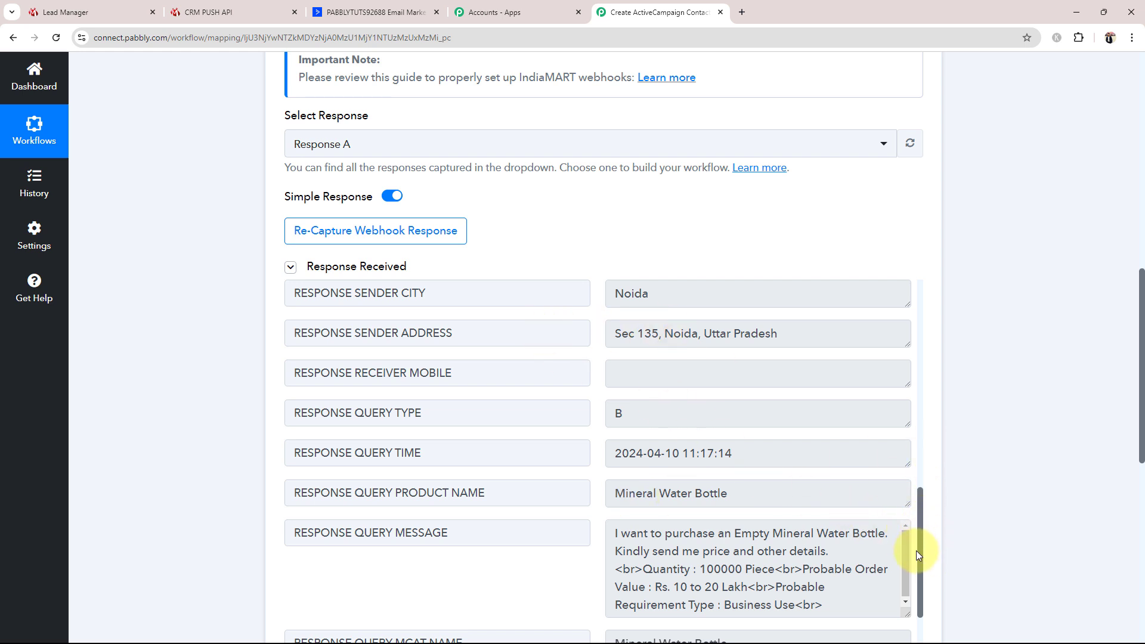
drag(919, 545, 951, 284)
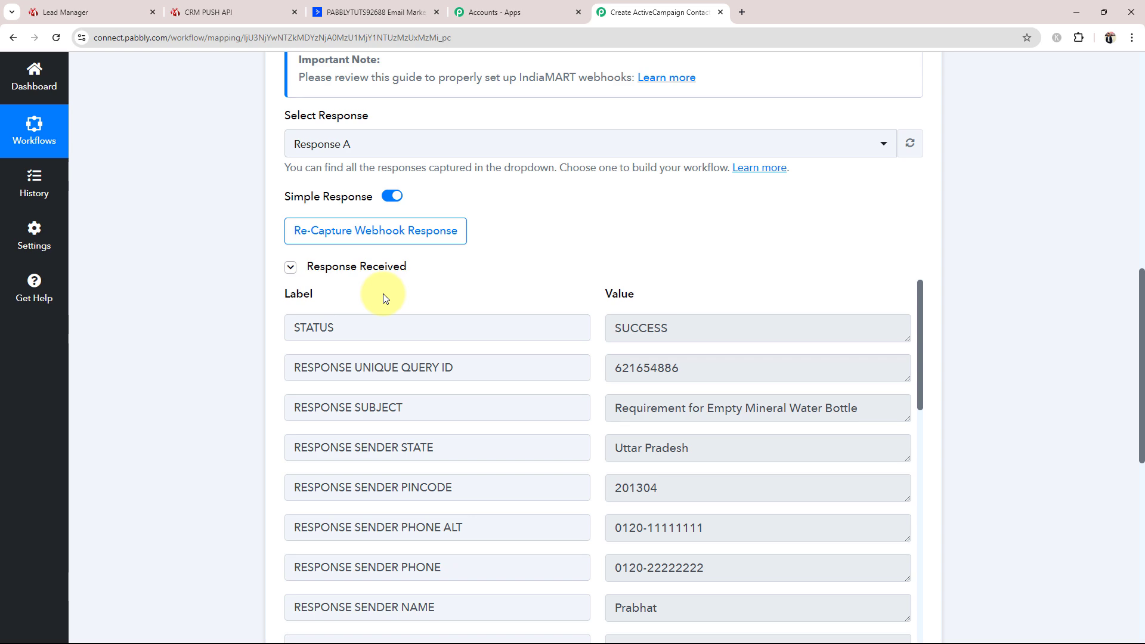
scroll(384, 297, up, 10)
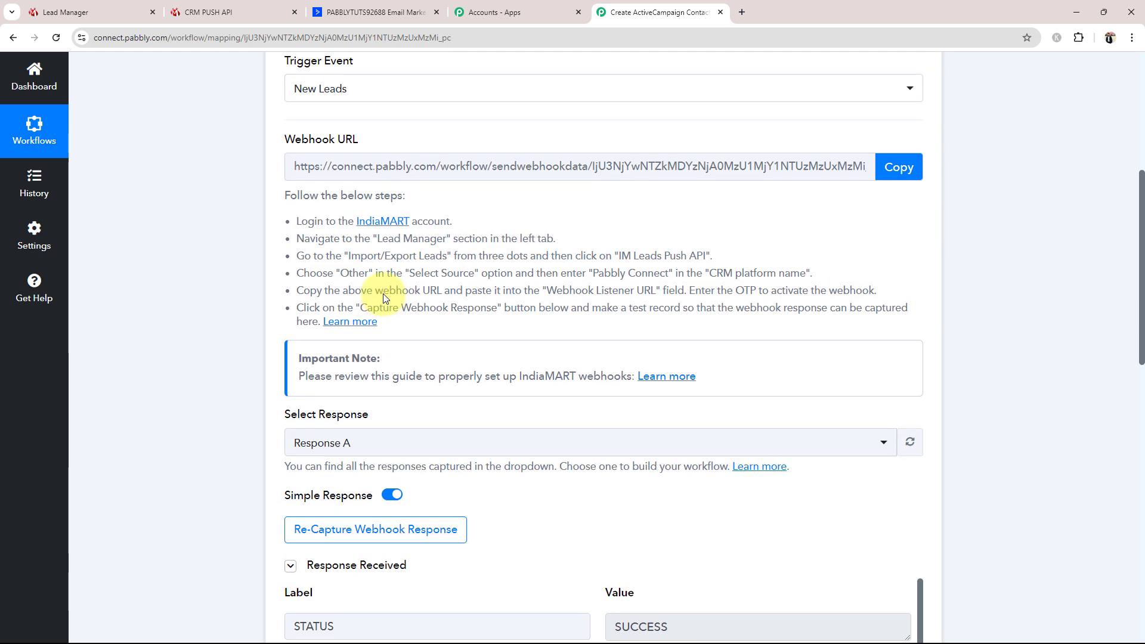
Step: Collapse the IndiaMART trigger and open the connection setup of the ActiveCampaign Create a Contact action
click(624, 298)
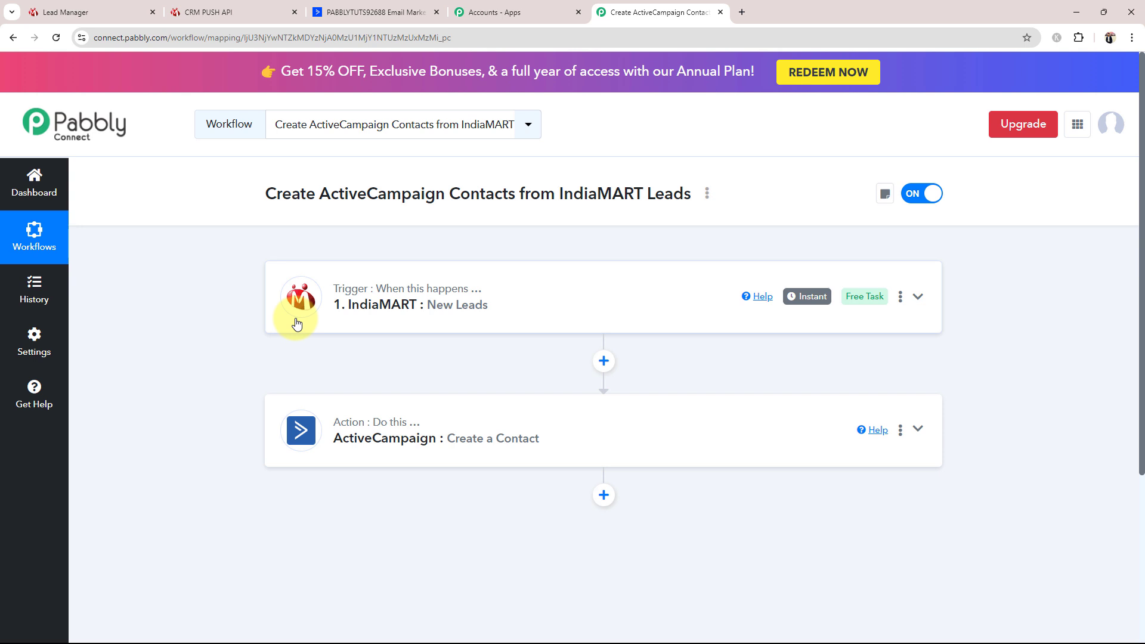
click(365, 444)
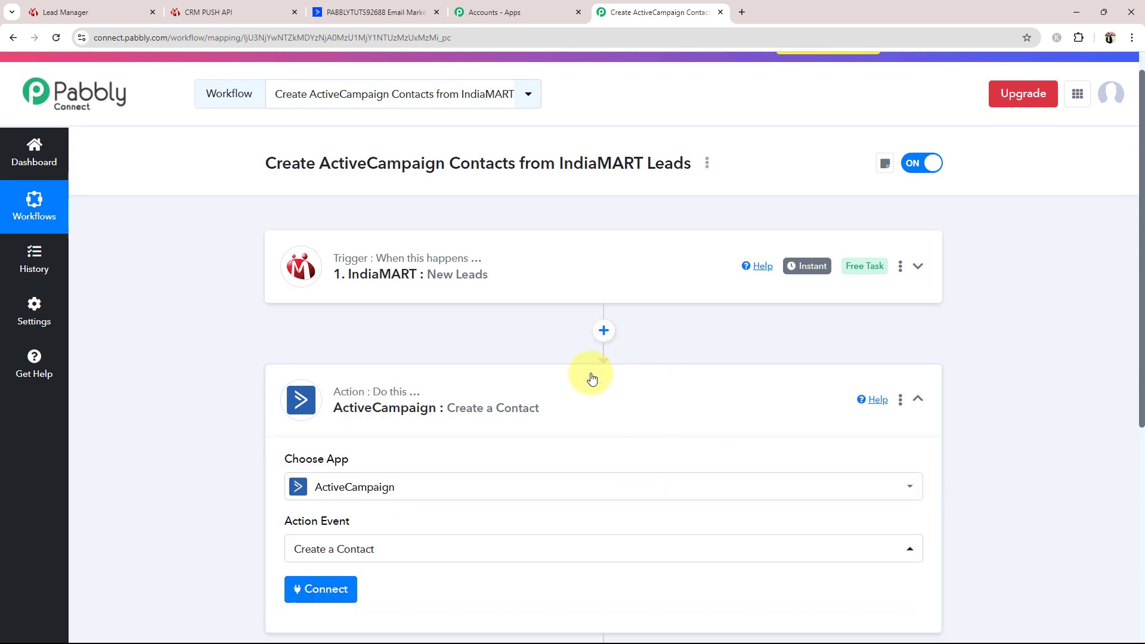
scroll(590, 378, down, 3)
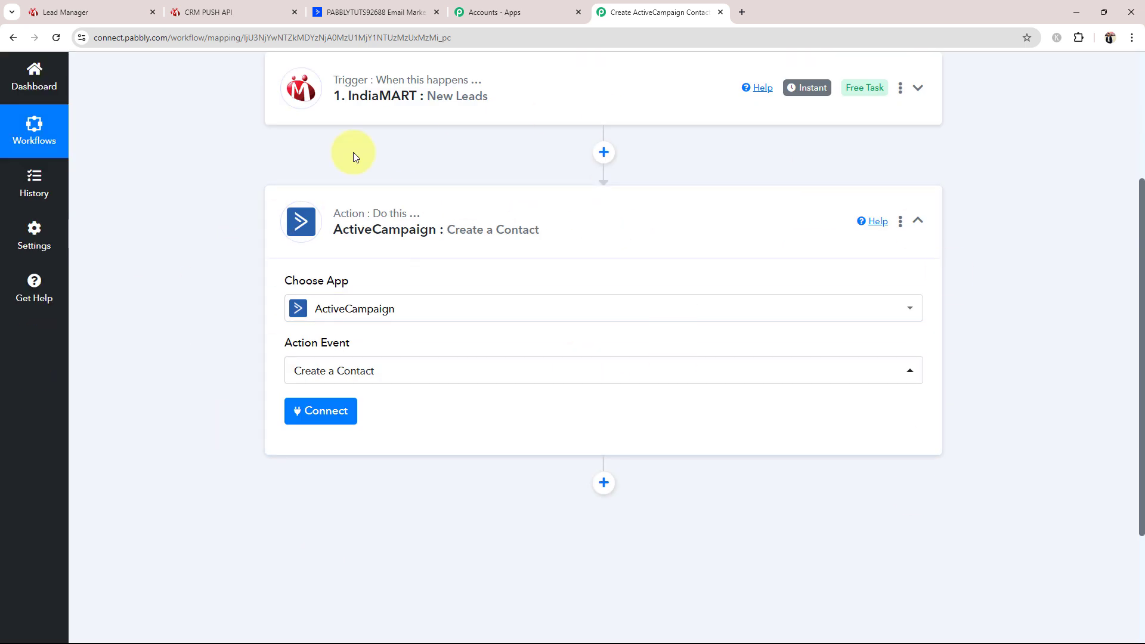
click(322, 411)
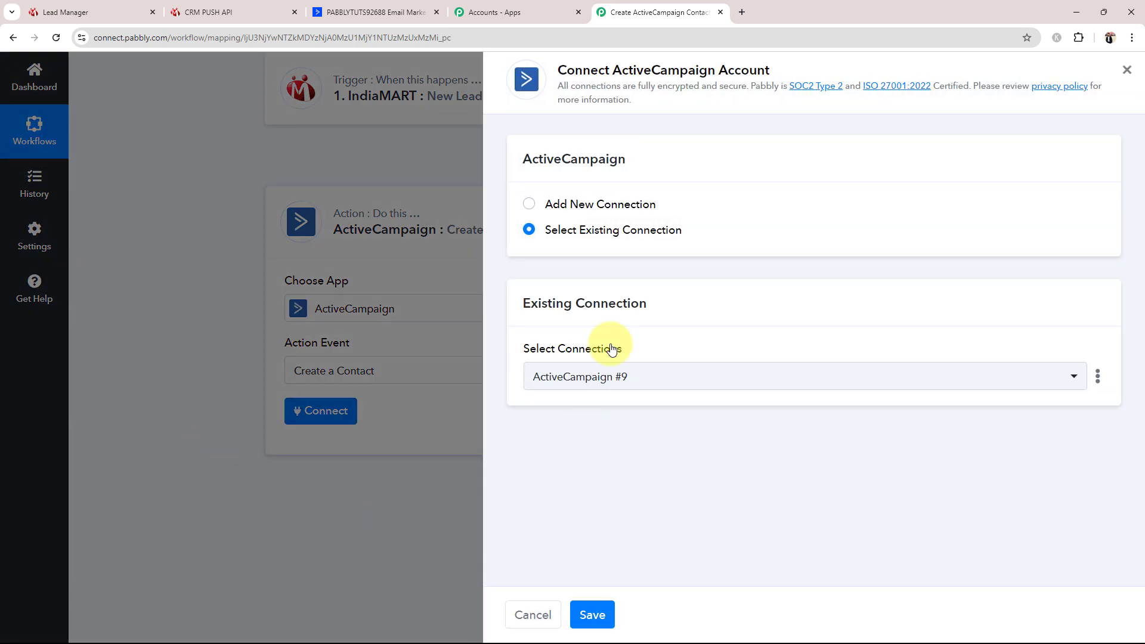
Step: Start a new ActiveCampaign connection, copy the API key from ActiveCampaign's Developer settings and return to the Pabbly Connect workflow
click(527, 204)
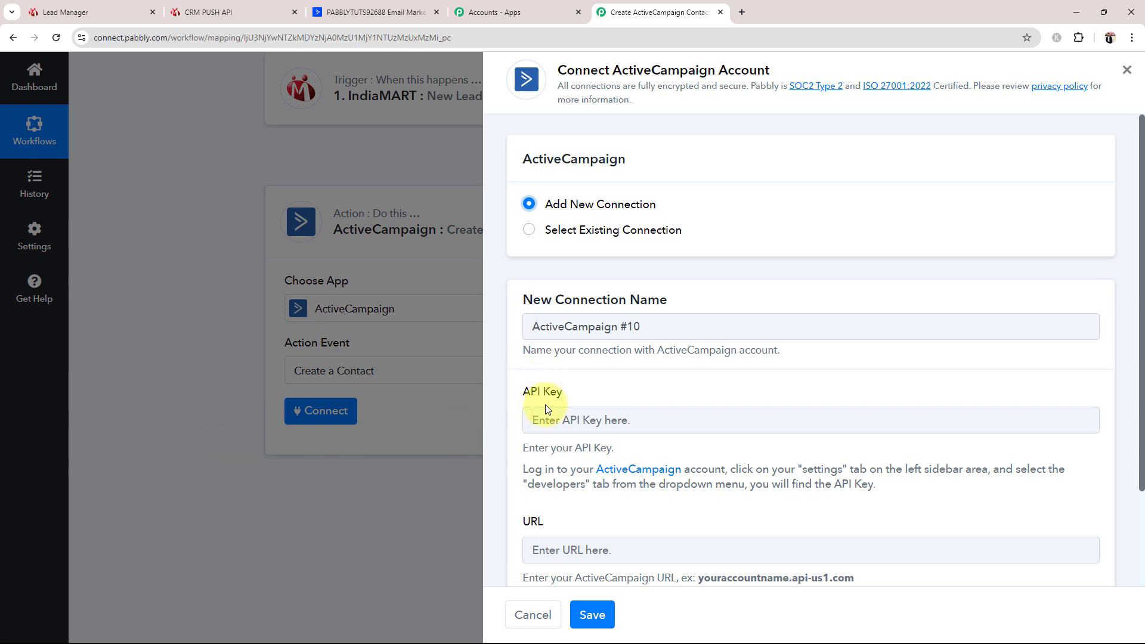
scroll(536, 388, down, 2)
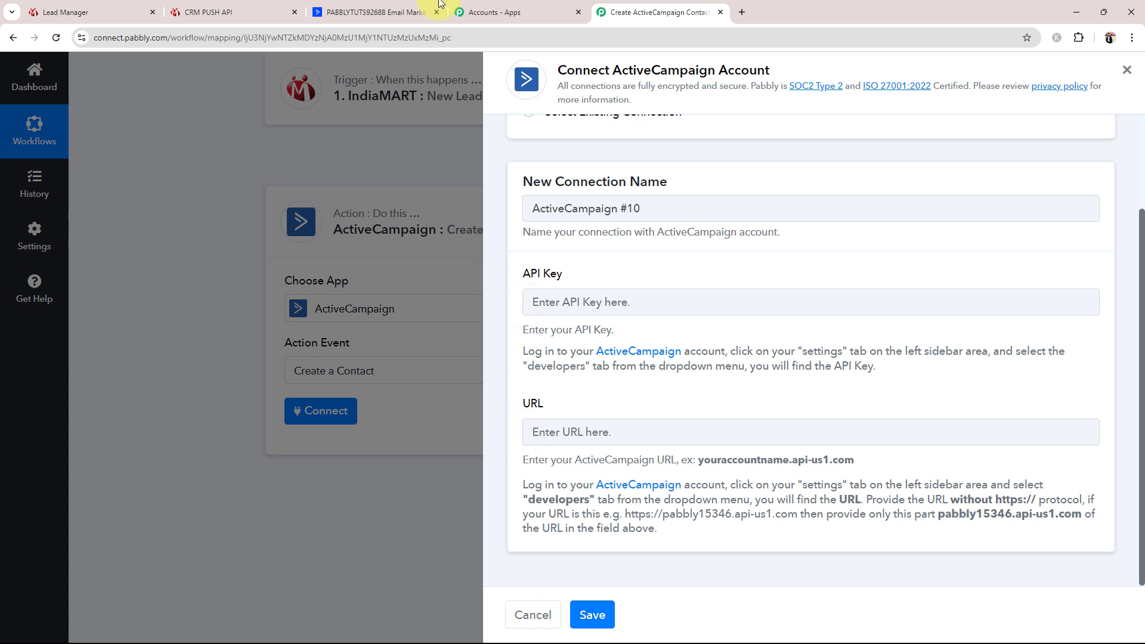
click(353, 6)
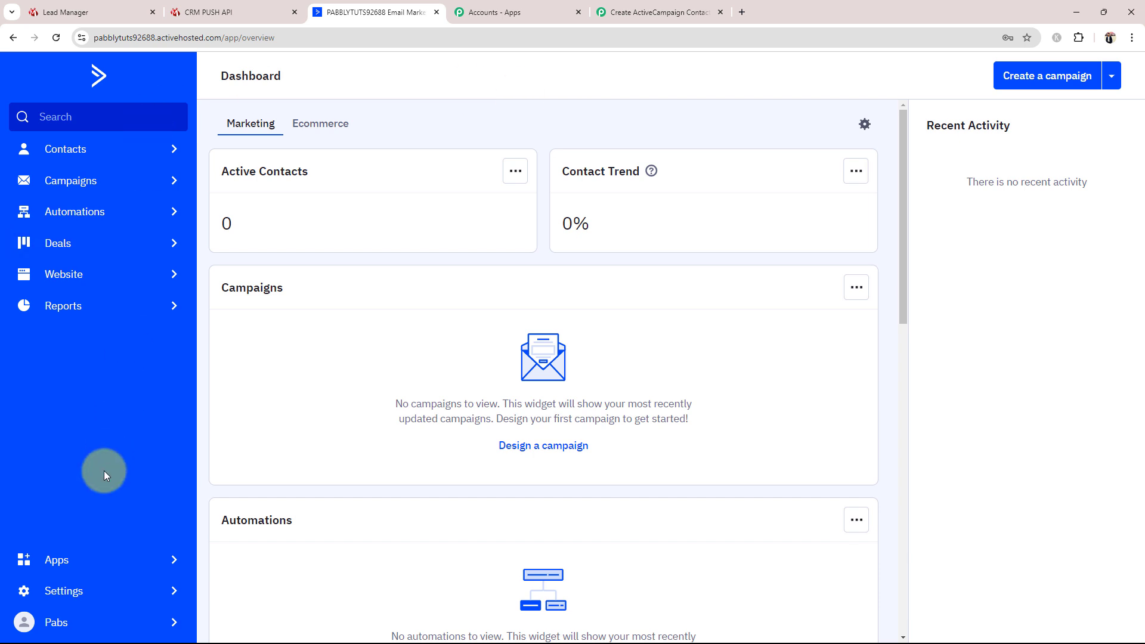
click(92, 591)
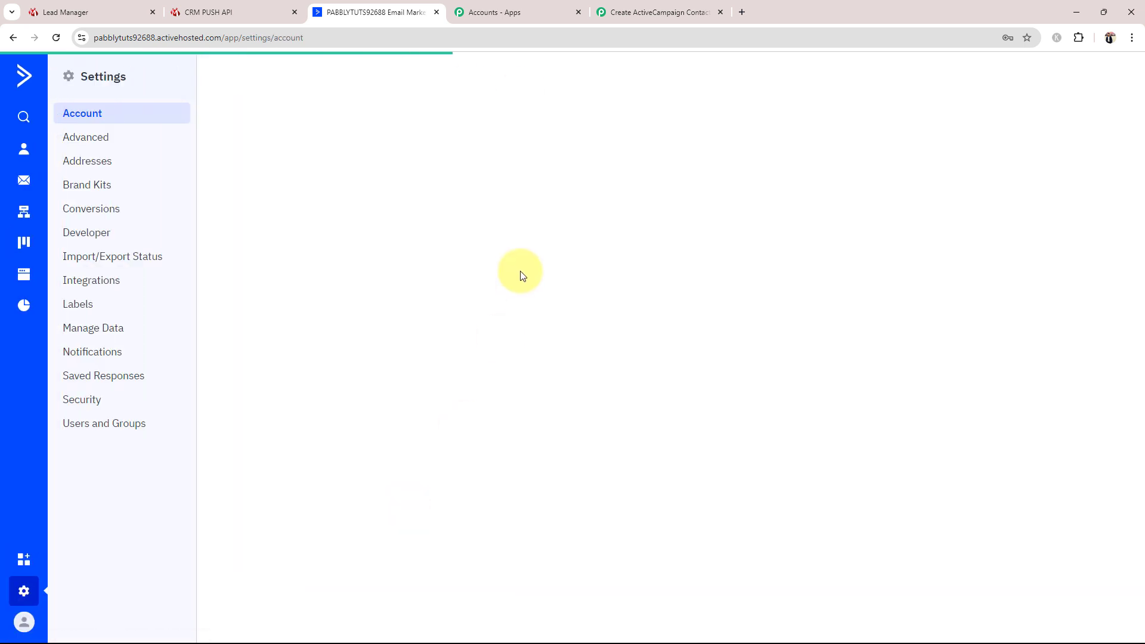
click(87, 233)
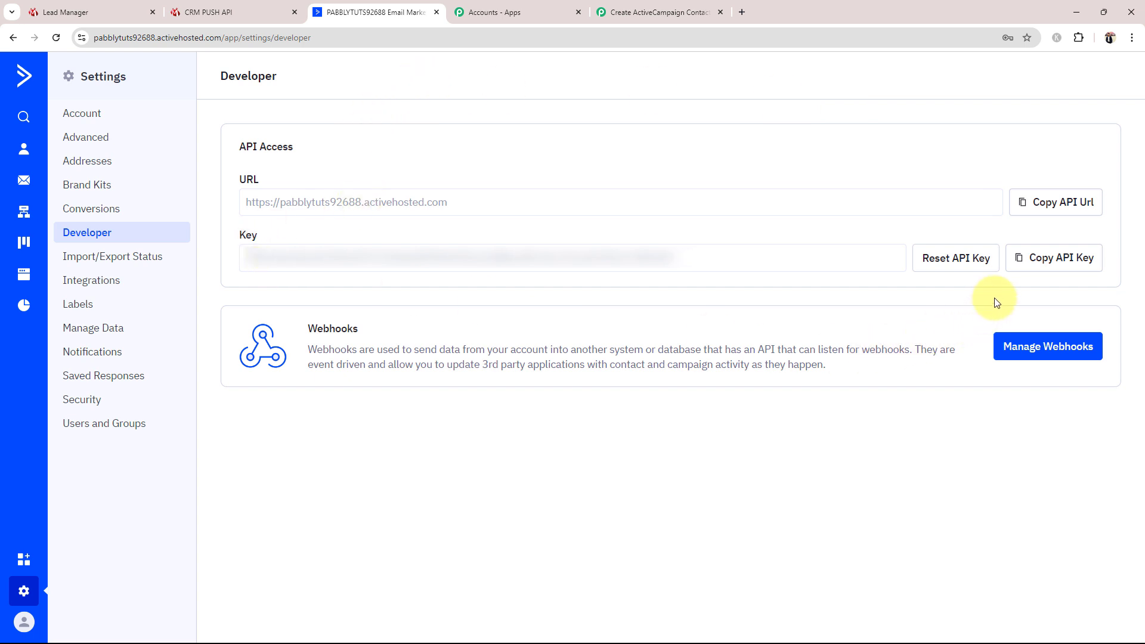
click(1068, 258)
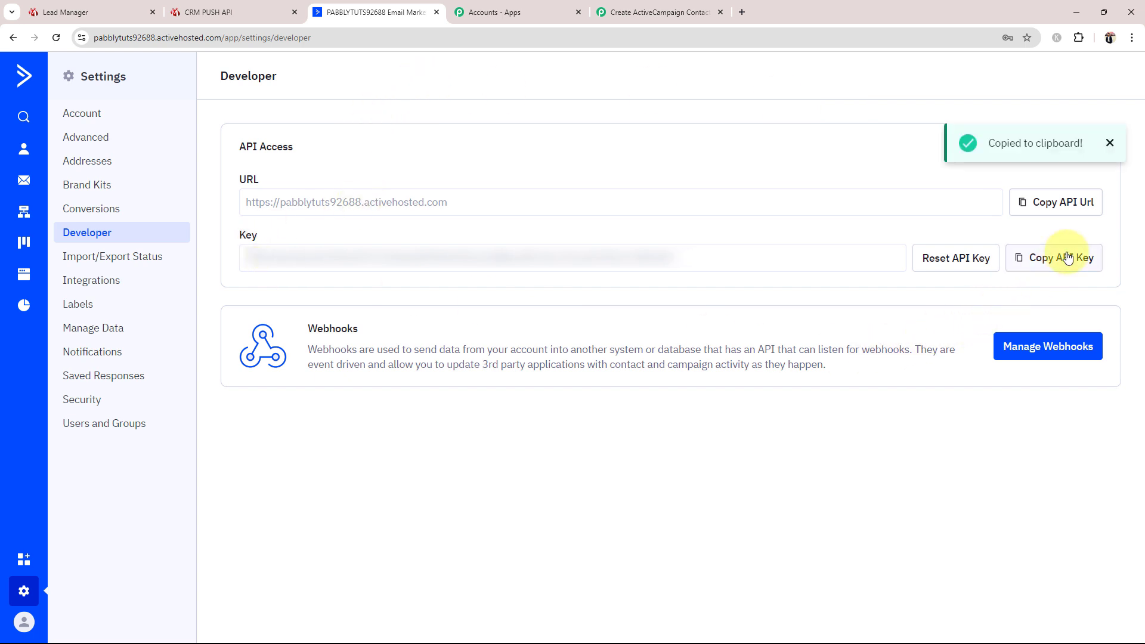
click(615, 12)
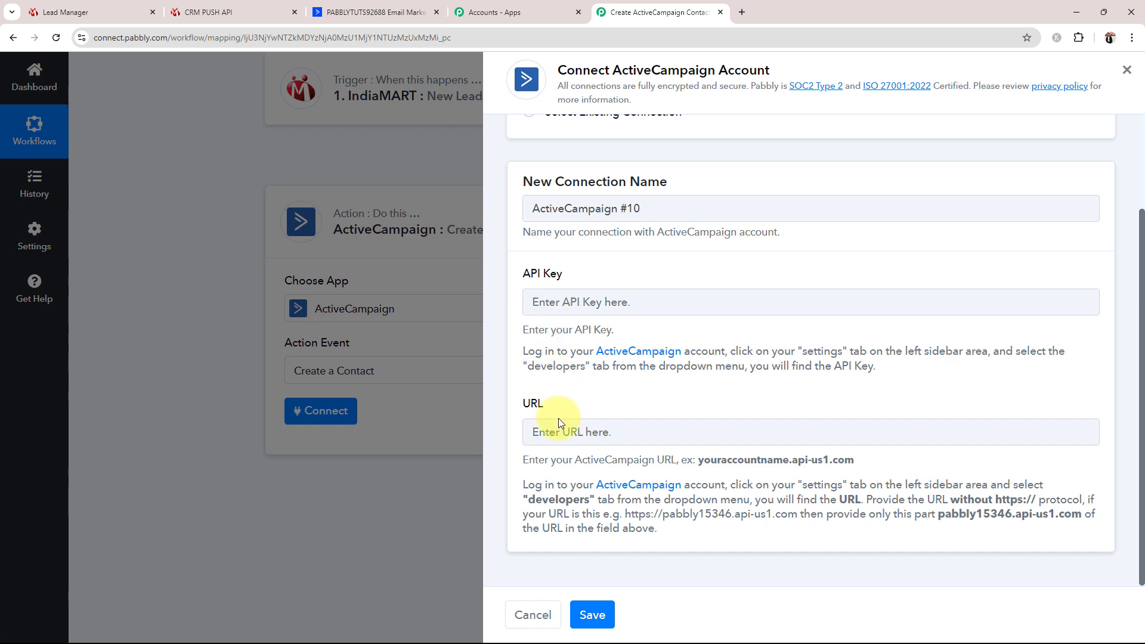
click(376, 12)
click(710, 13)
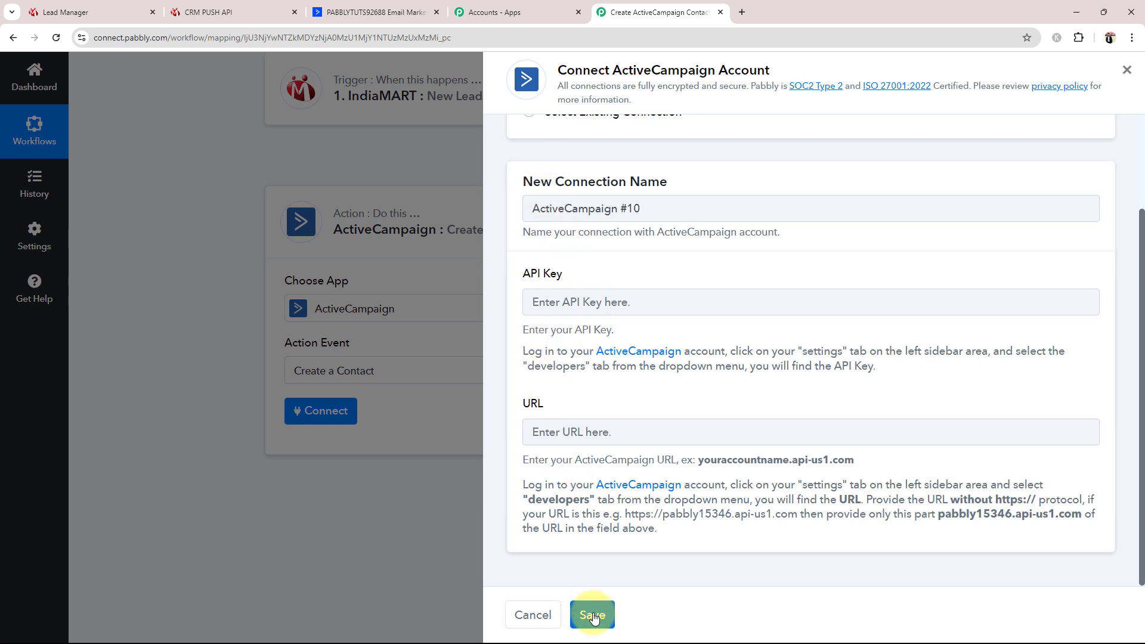
Step: Connect the action using the existing connection ActiveCampaign #9 and save it
scroll(626, 485, up, 2)
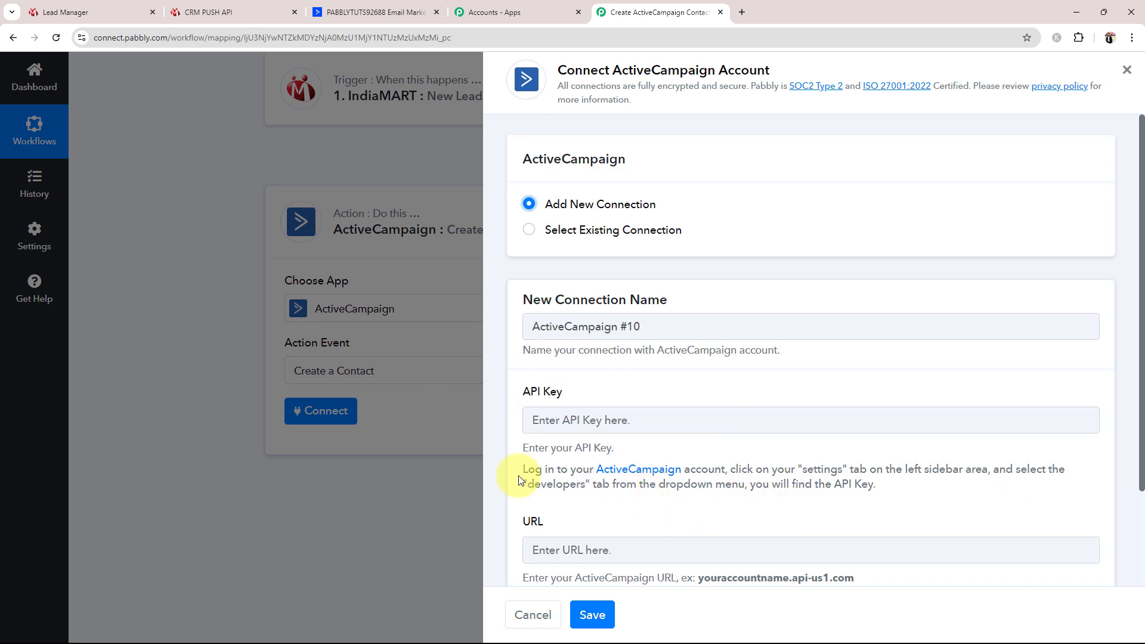
click(529, 228)
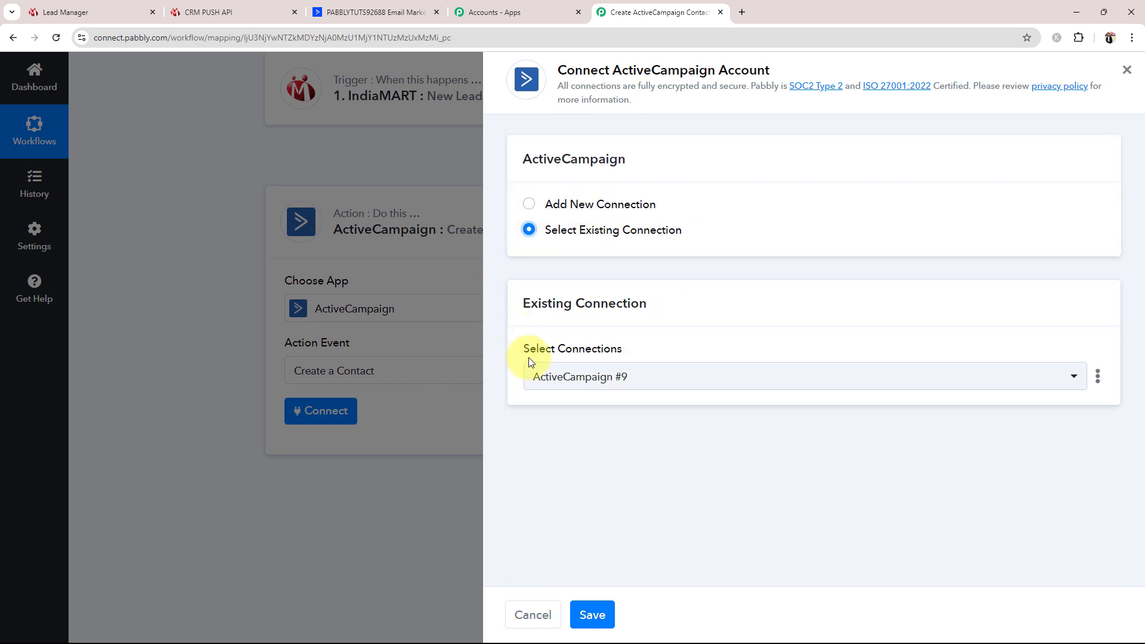
click(597, 617)
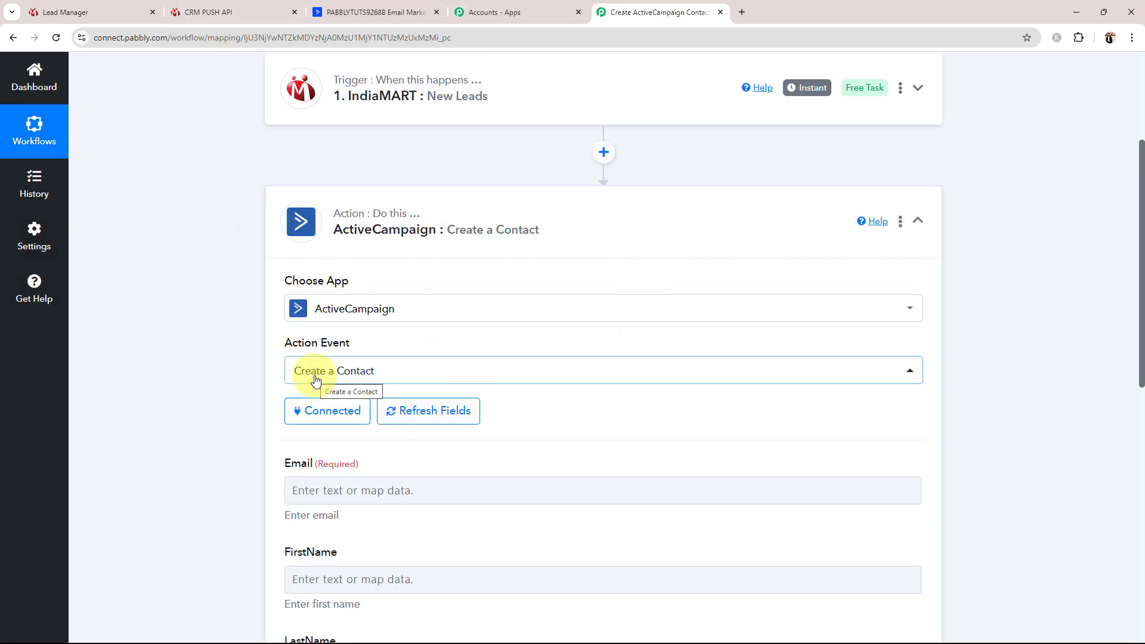
Step: Examine the contact fields of the ActiveCampaign action, from Email to Phone, and check which one is required
scroll(242, 348, down, 6)
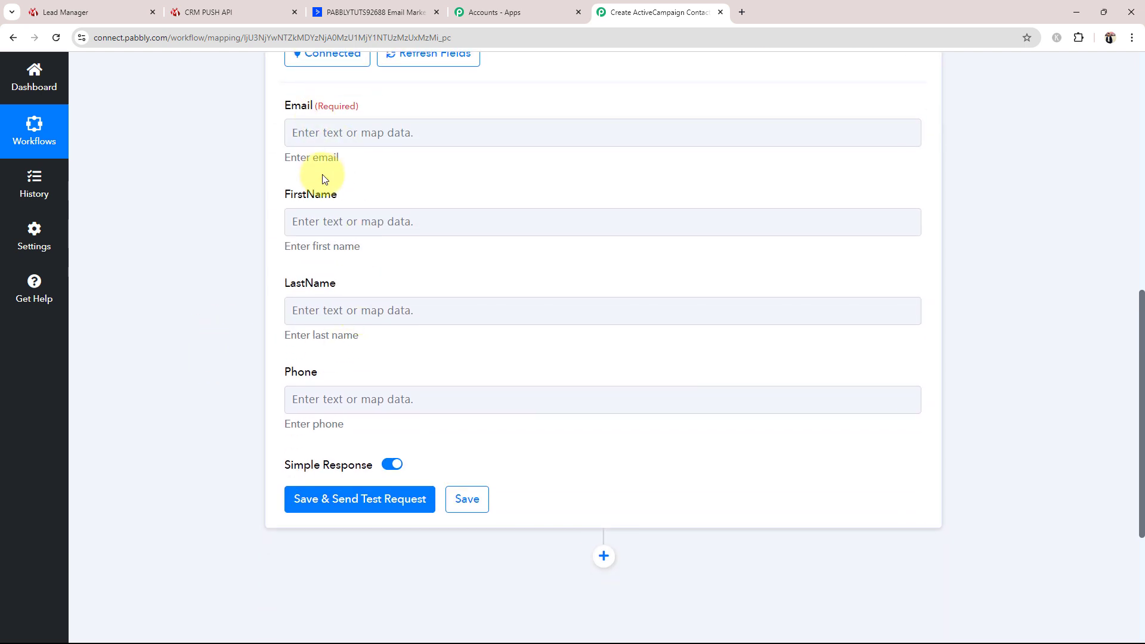
click(317, 307)
scroll(162, 285, up, 3)
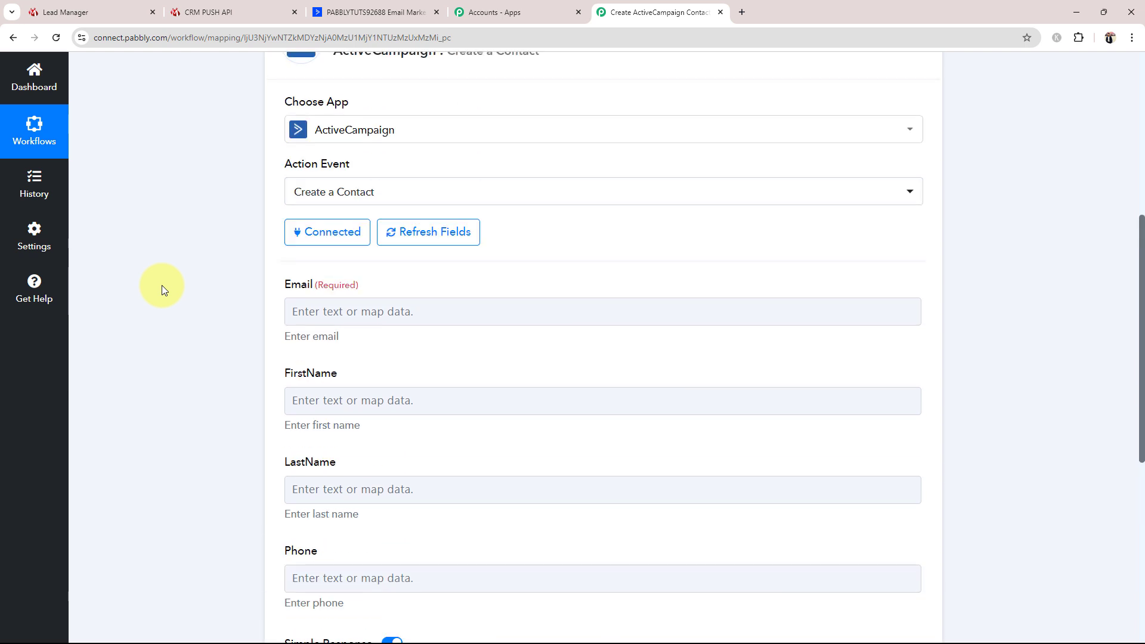
scroll(162, 285, down, 2)
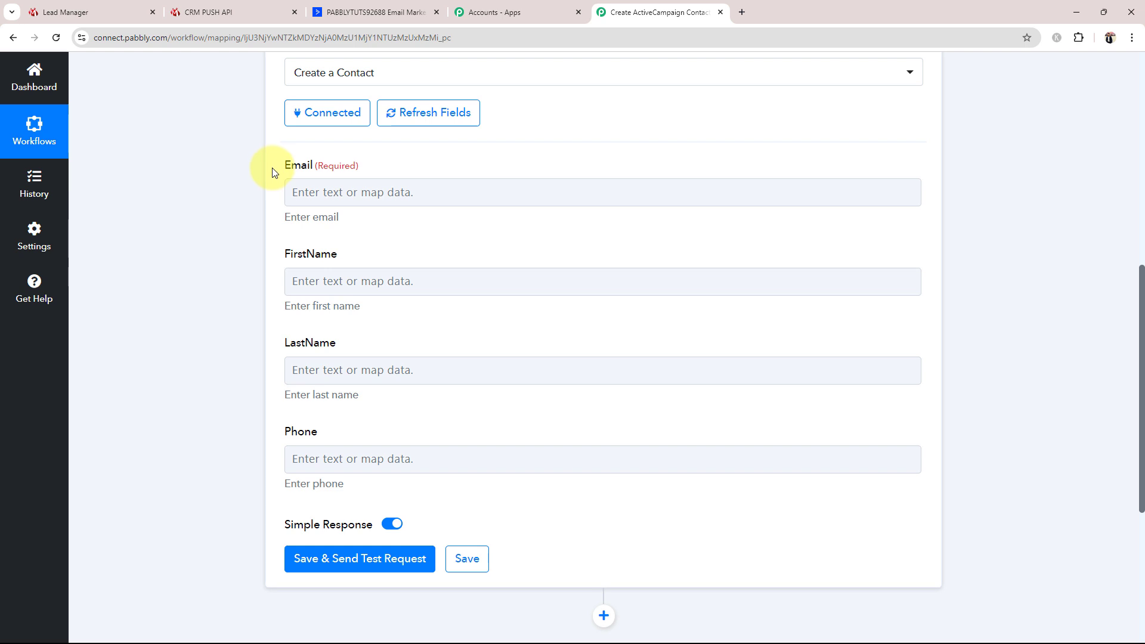
drag(273, 168, 361, 167)
click(209, 255)
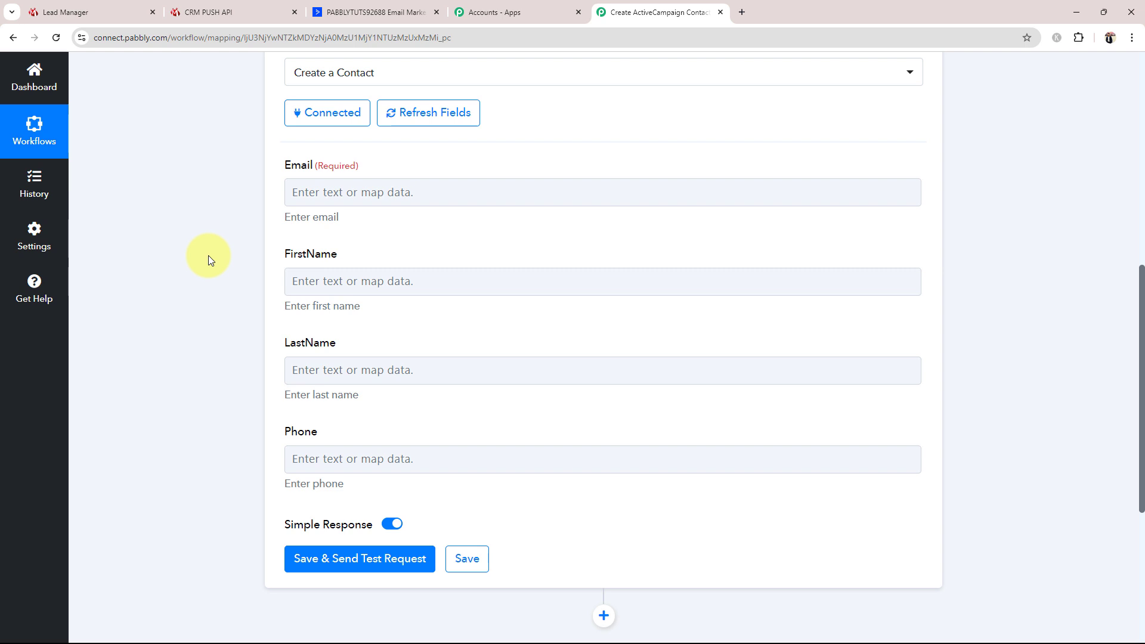
click(344, 190)
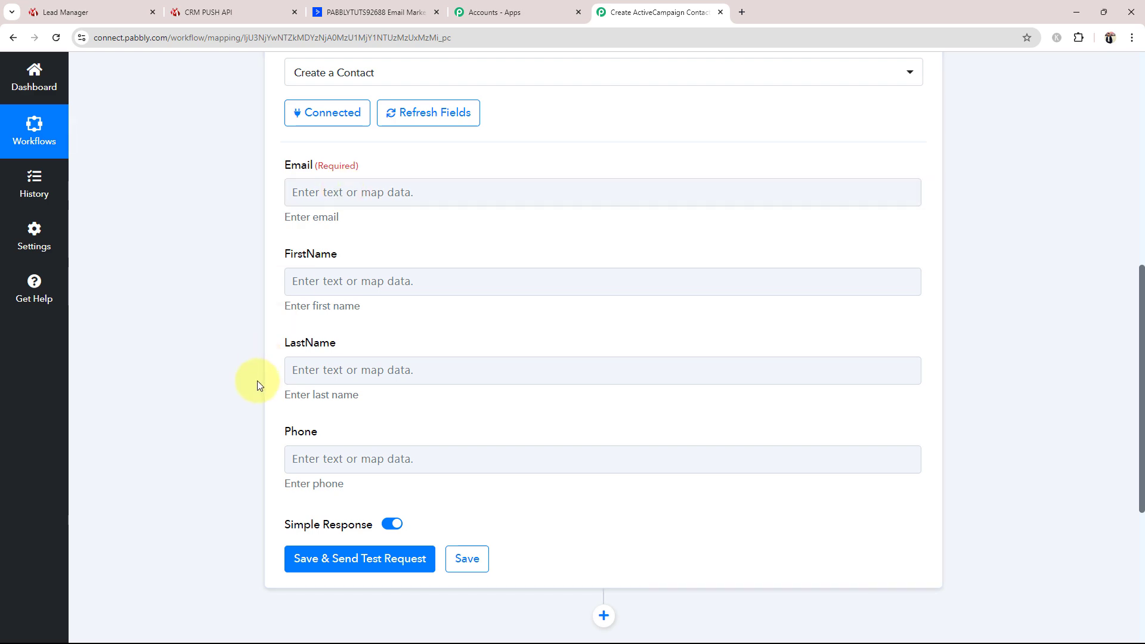
scroll(287, 298, up, 5)
scroll(142, 256, down, 6)
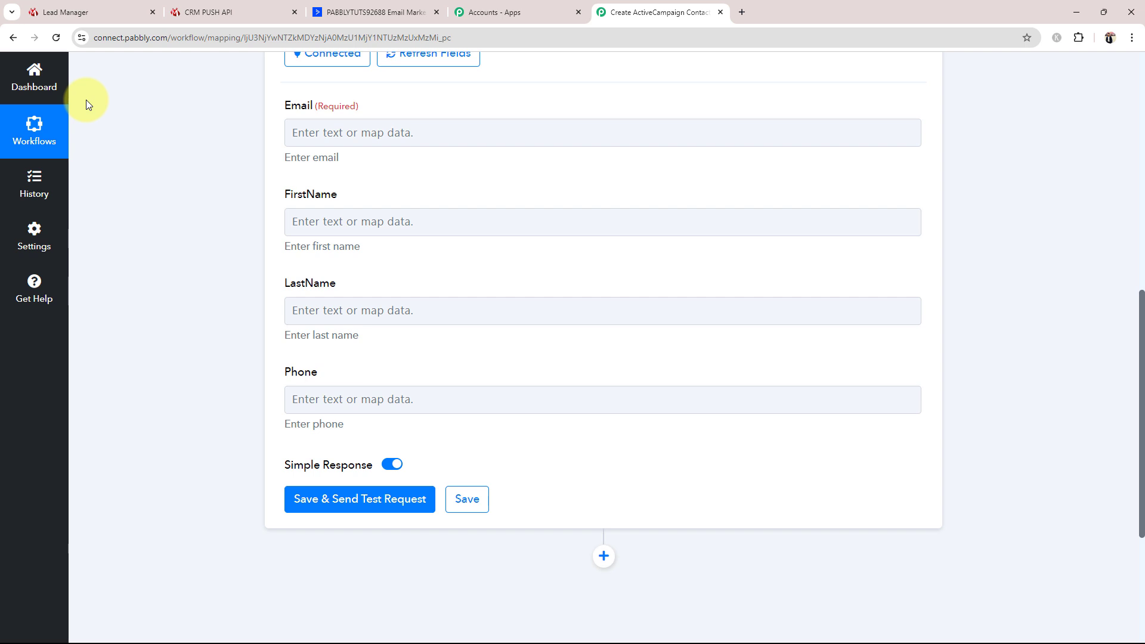
Step: Map the contact's Email to the IndiaMART response's SENDER EMAIL value, searching the trigger data for "@"
click(339, 133)
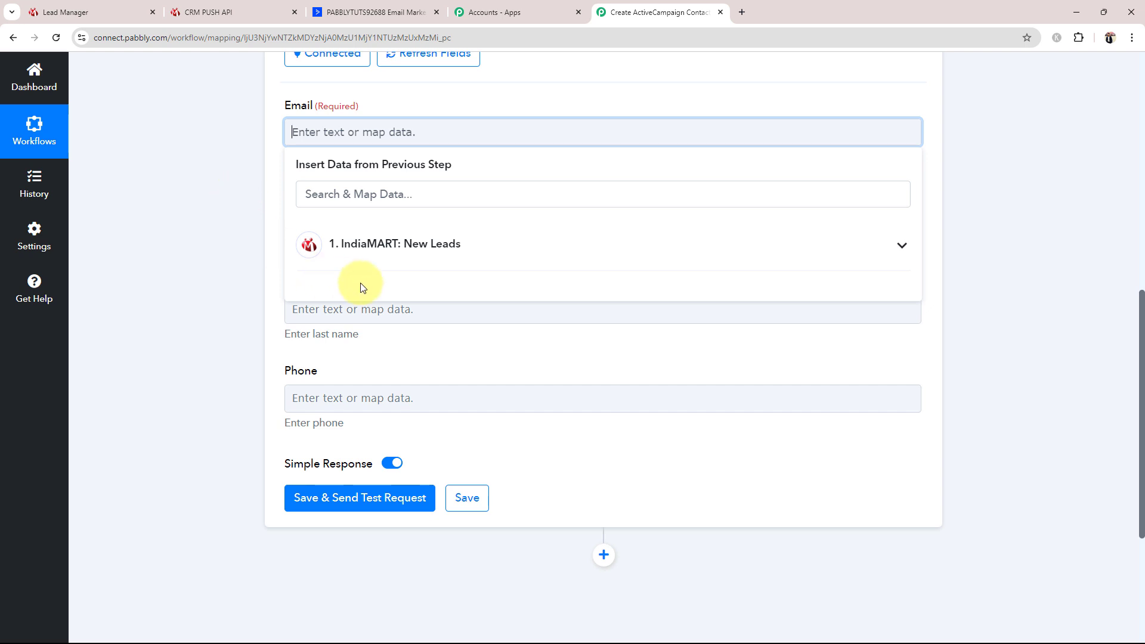
click(344, 194)
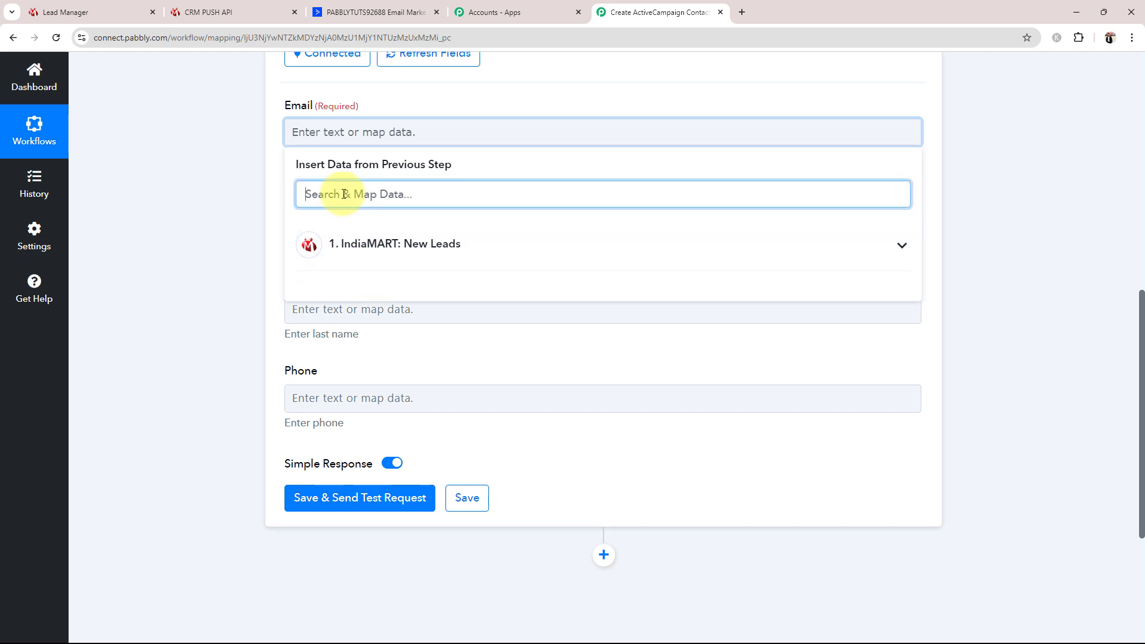
text(@)
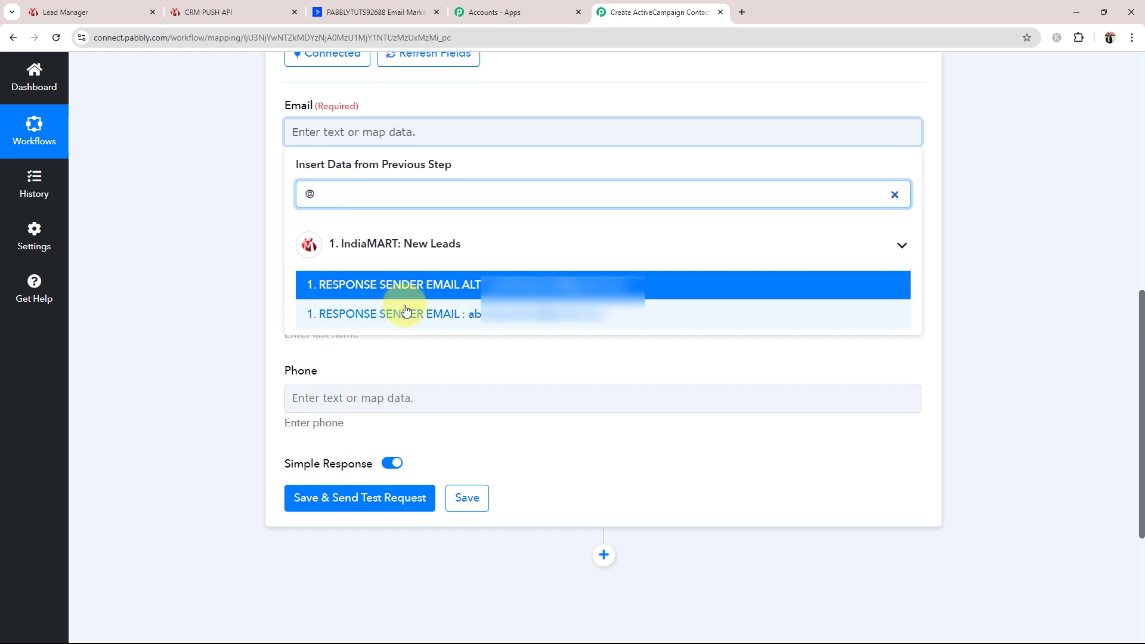
click(473, 314)
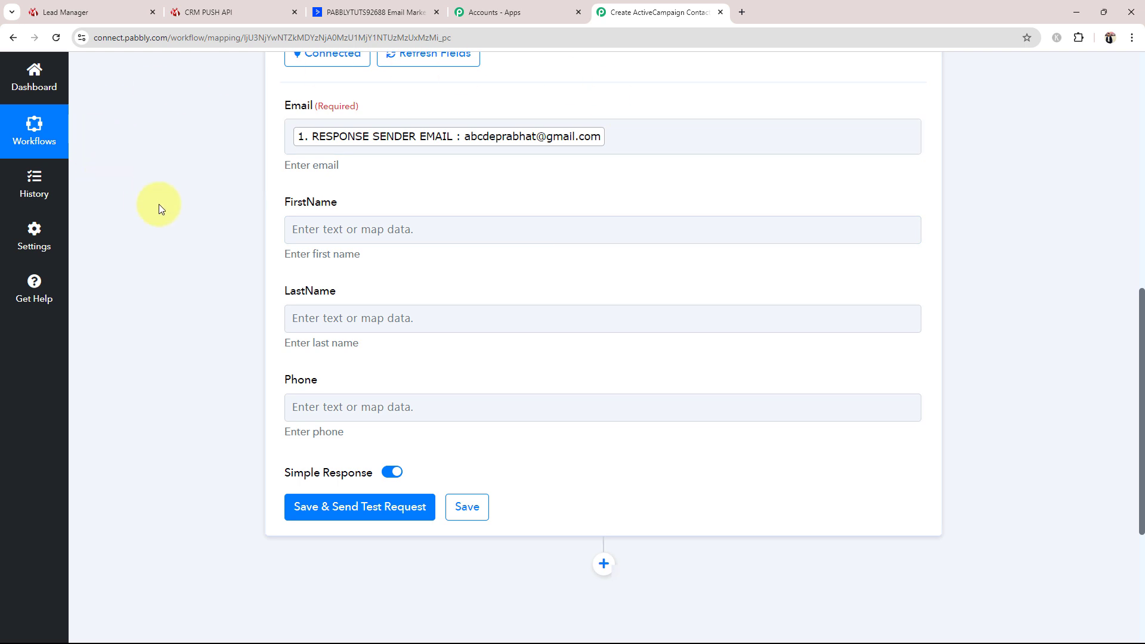
Step: Map the contact's FirstName to the IndiaMART response's SENDER NAME value, searching the trigger data for "name"
click(294, 230)
click(323, 291)
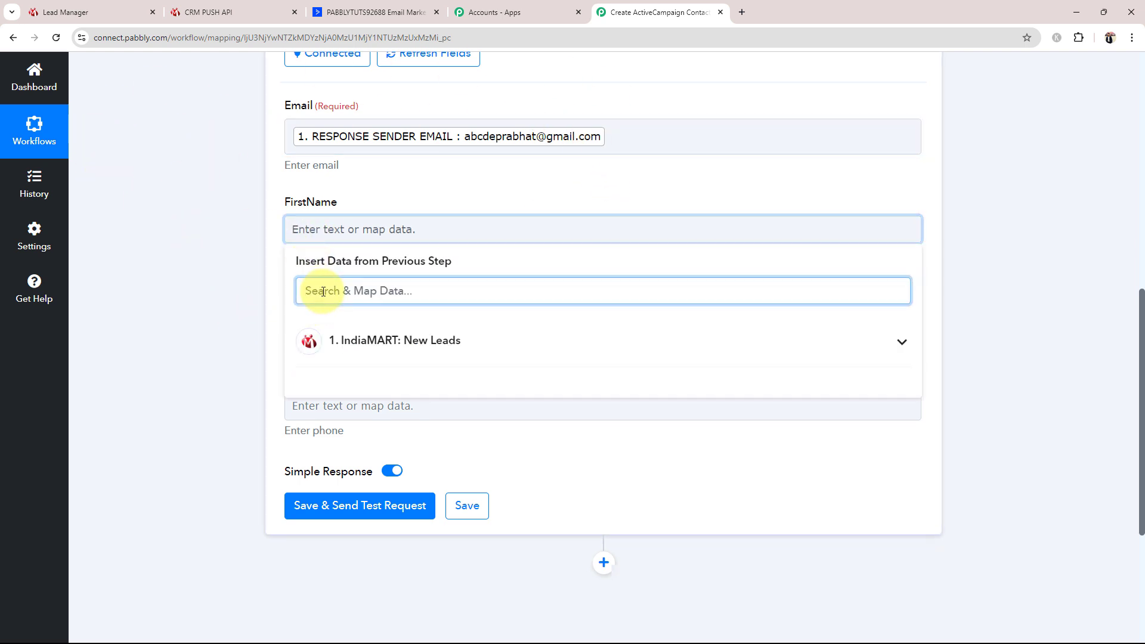
text(name)
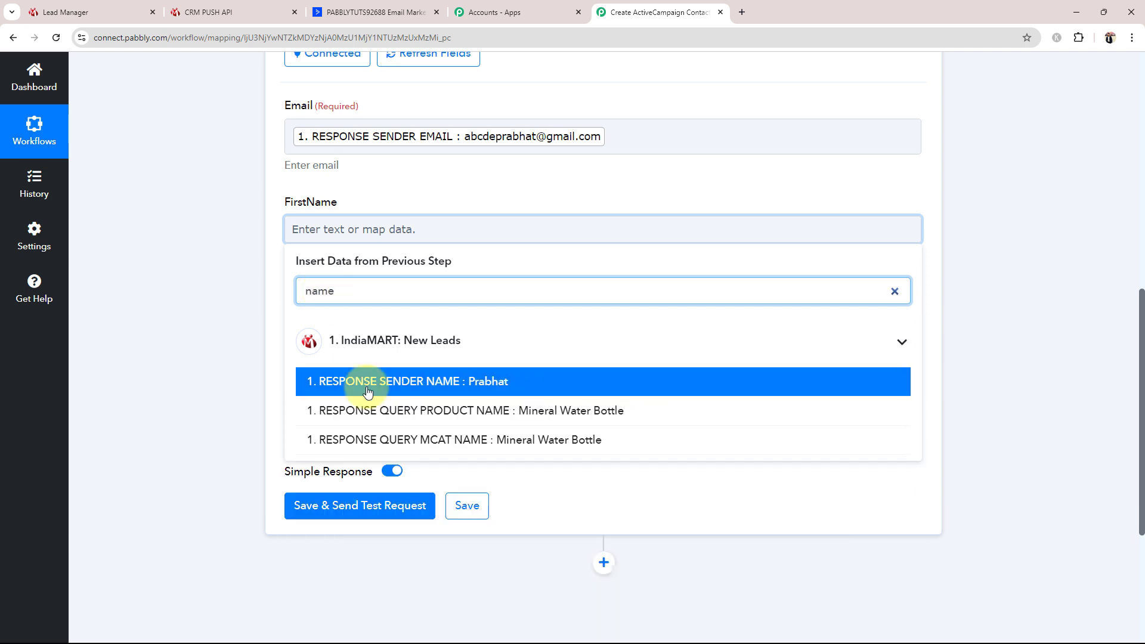
click(492, 385)
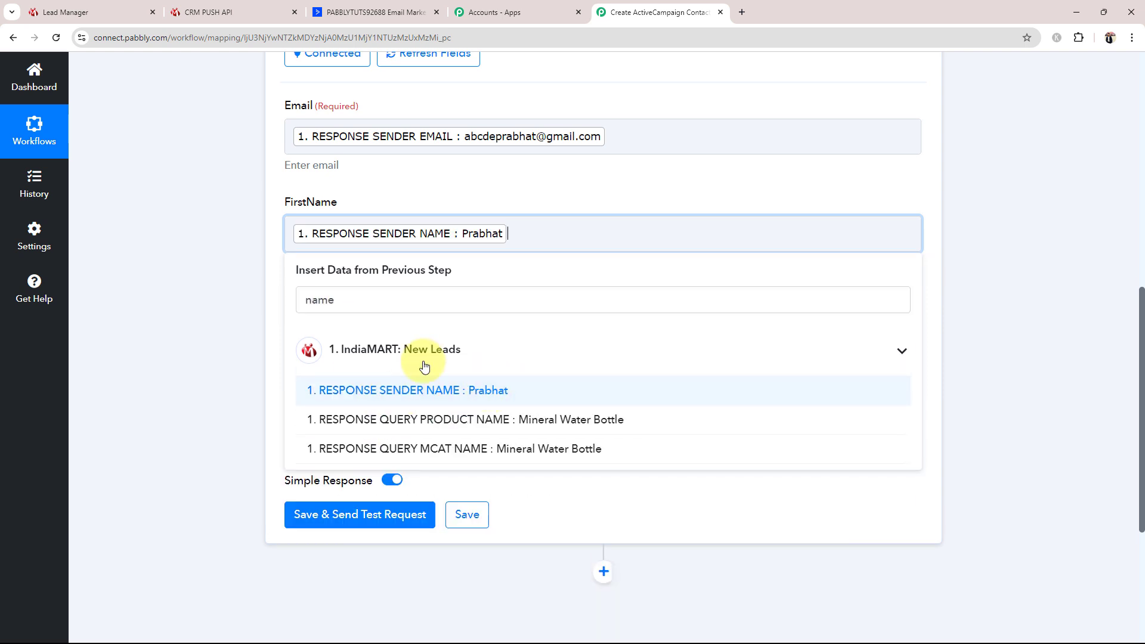
click(224, 324)
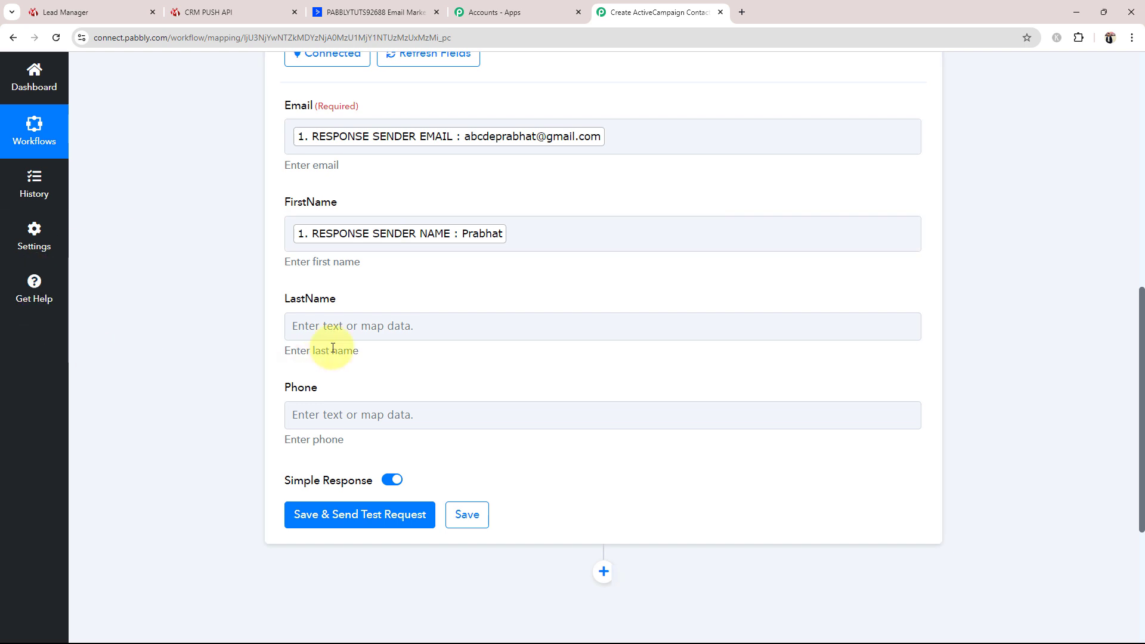
click(331, 329)
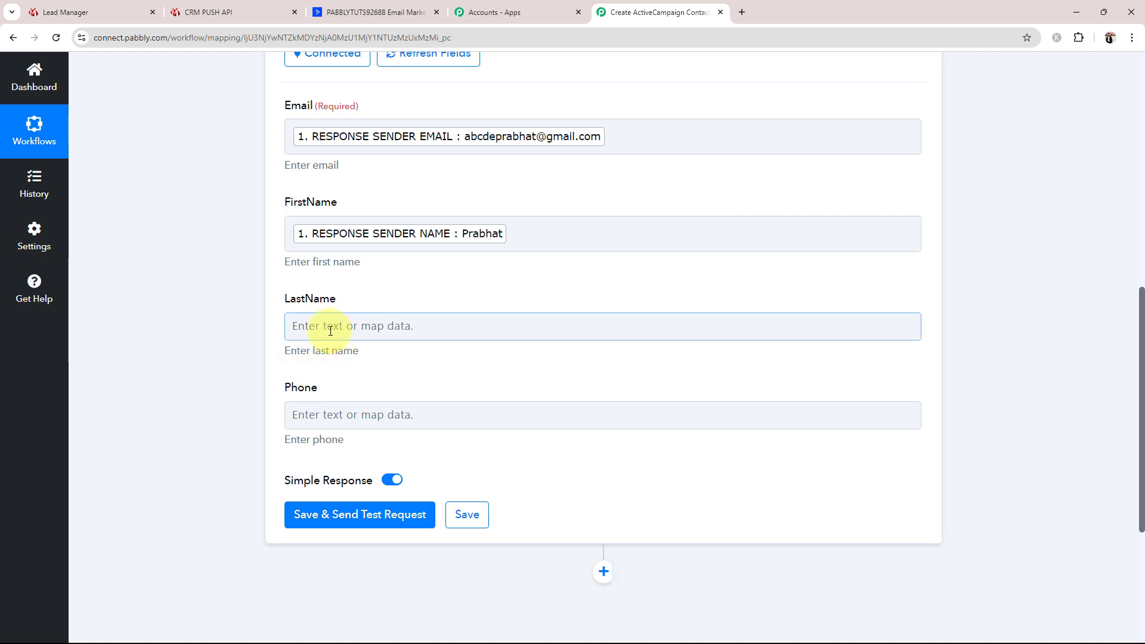
click(331, 330)
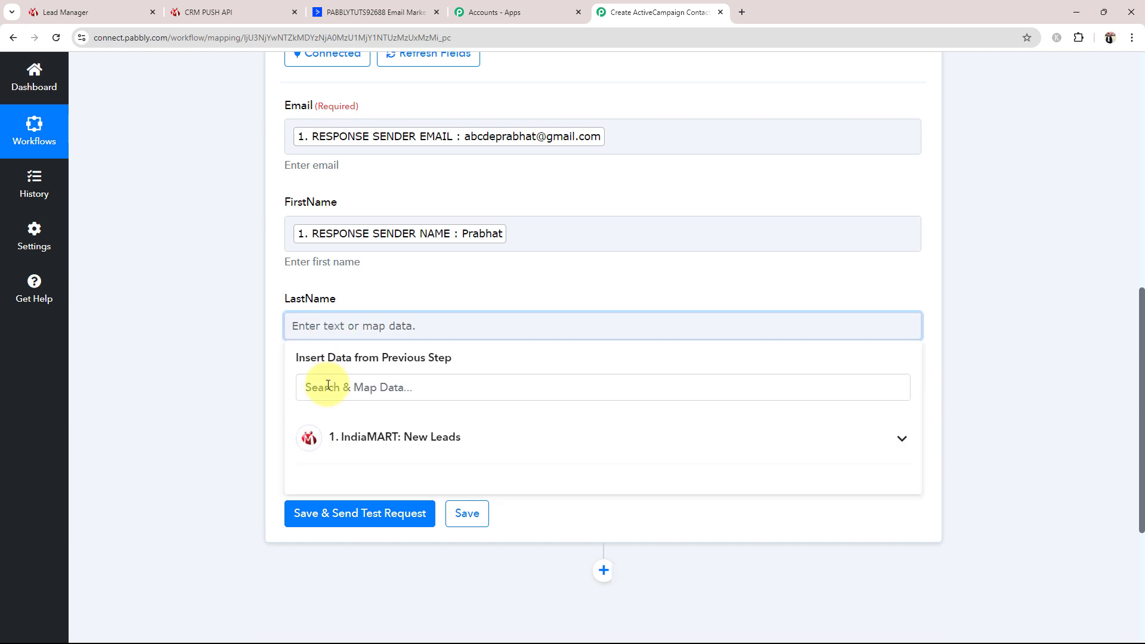
click(213, 322)
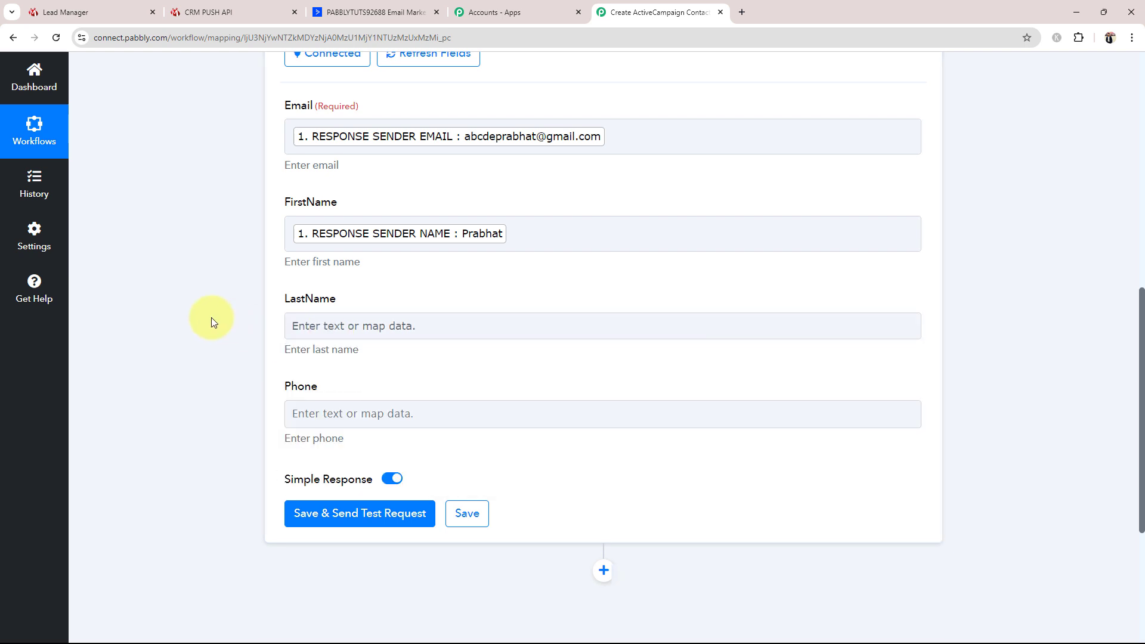
Step: Map the contact's Phone to the IndiaMART response's SENDER PHONE value, searching the trigger data for "phone"
click(328, 412)
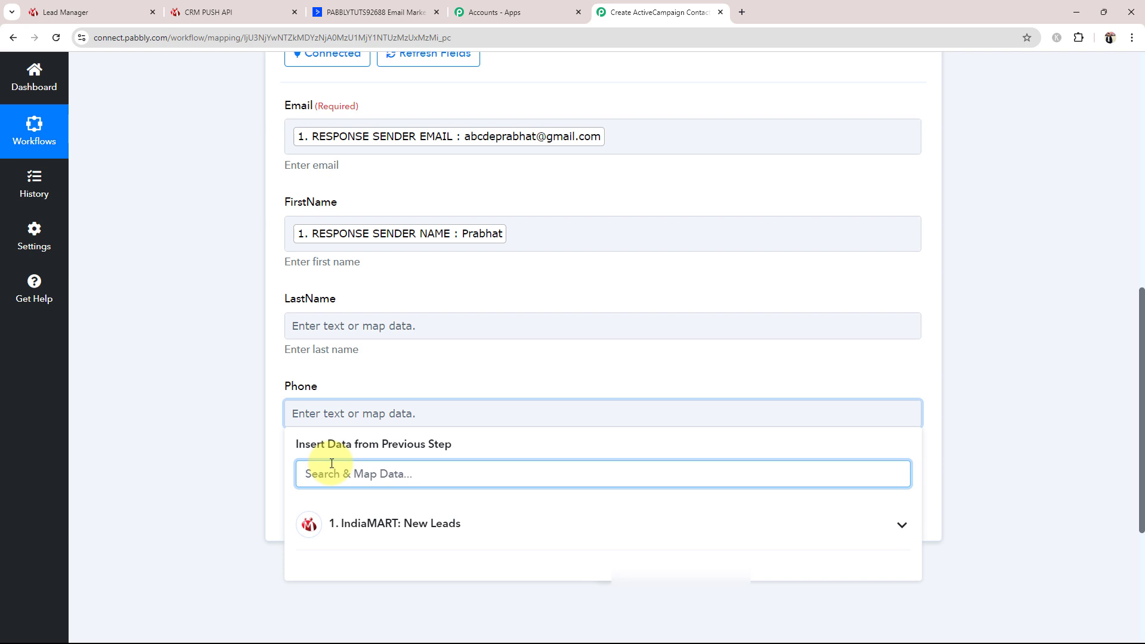
text(phone)
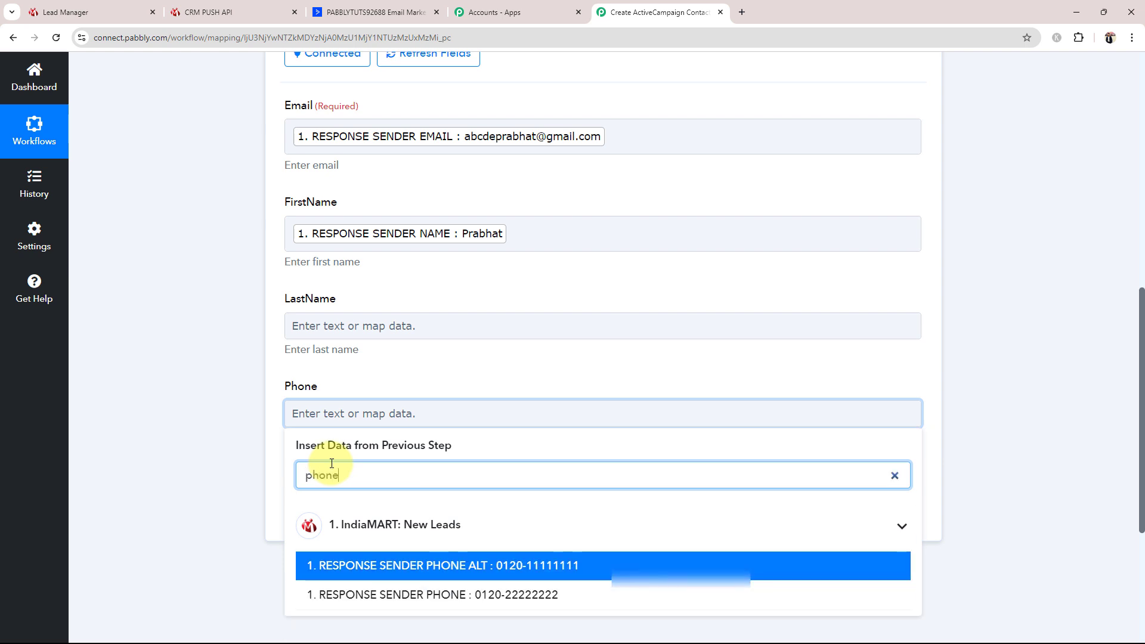
click(360, 594)
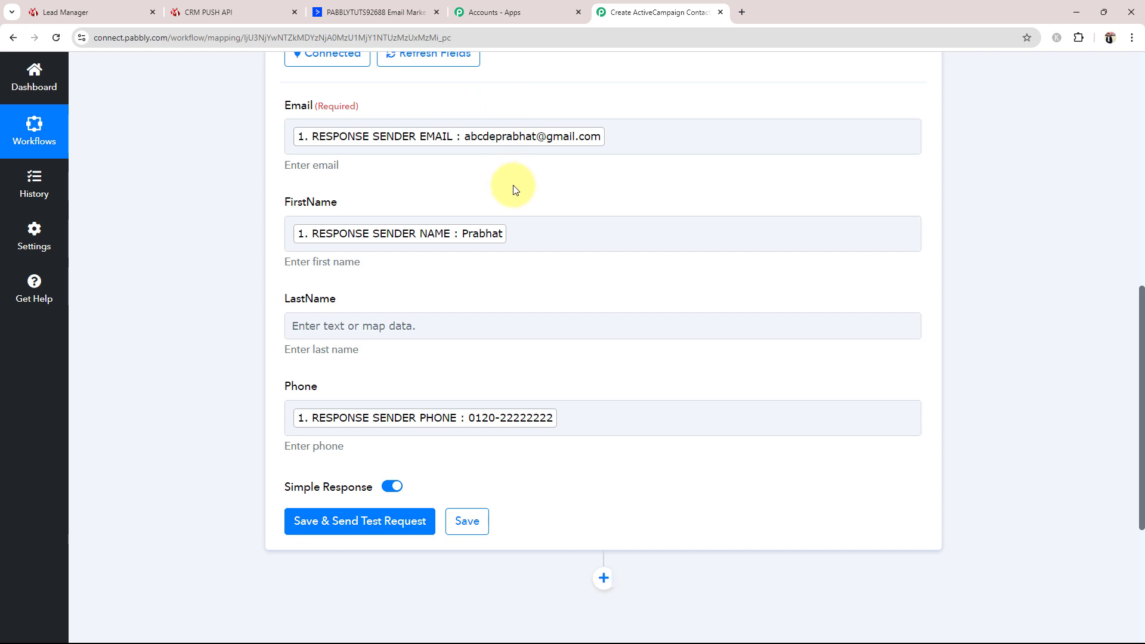
click(580, 422)
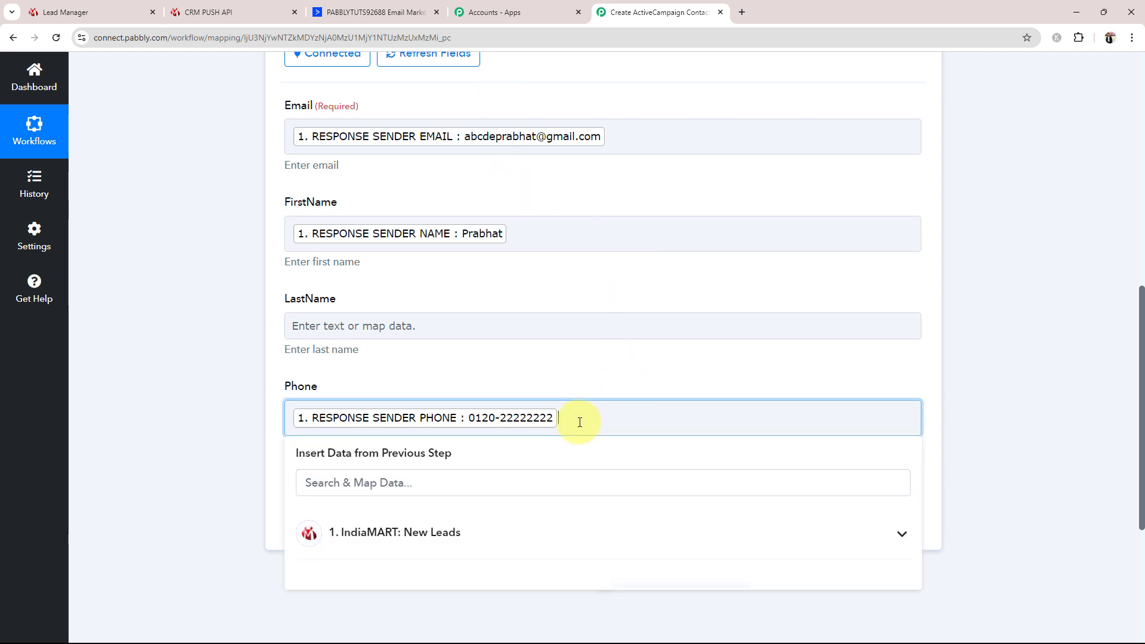
text(0120)
key(BackSpace)
key(BackSpace)
key(BackSpace)
key(BackSpace)
Step: Save the ActiveCampaign contact action with a test request and review the contact details in the response received
click(130, 395)
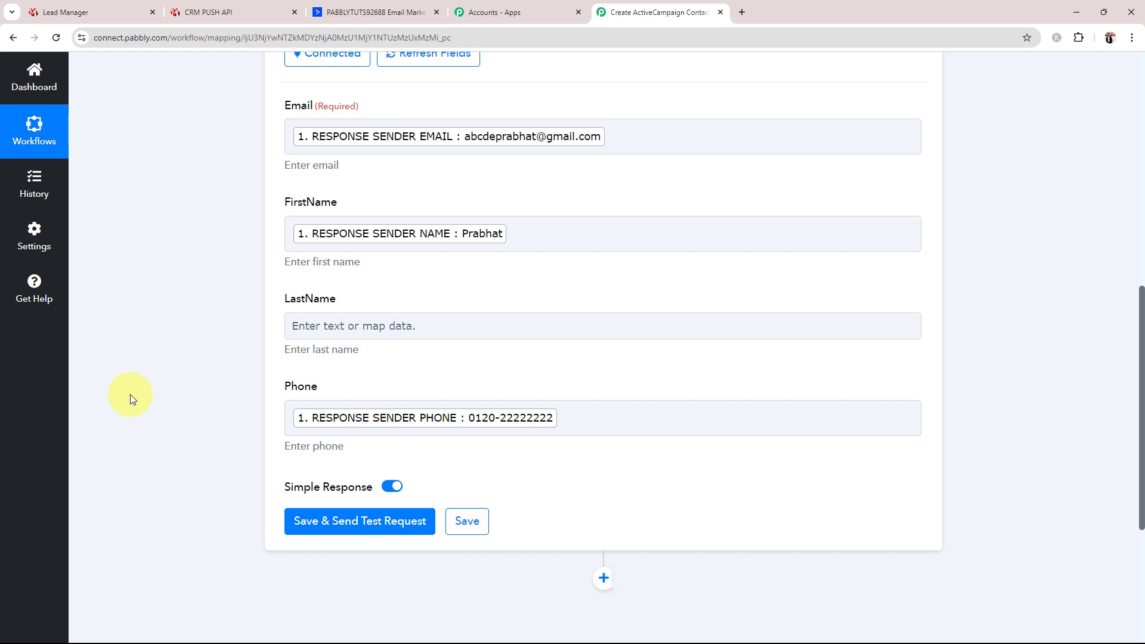
click(299, 523)
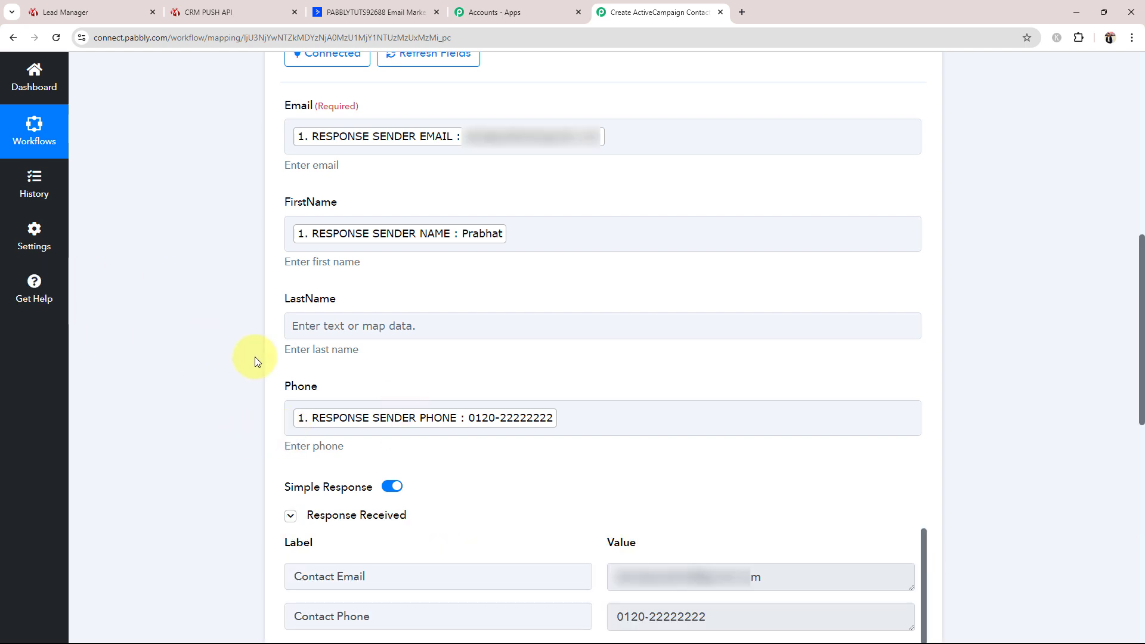
scroll(207, 353, down, 4)
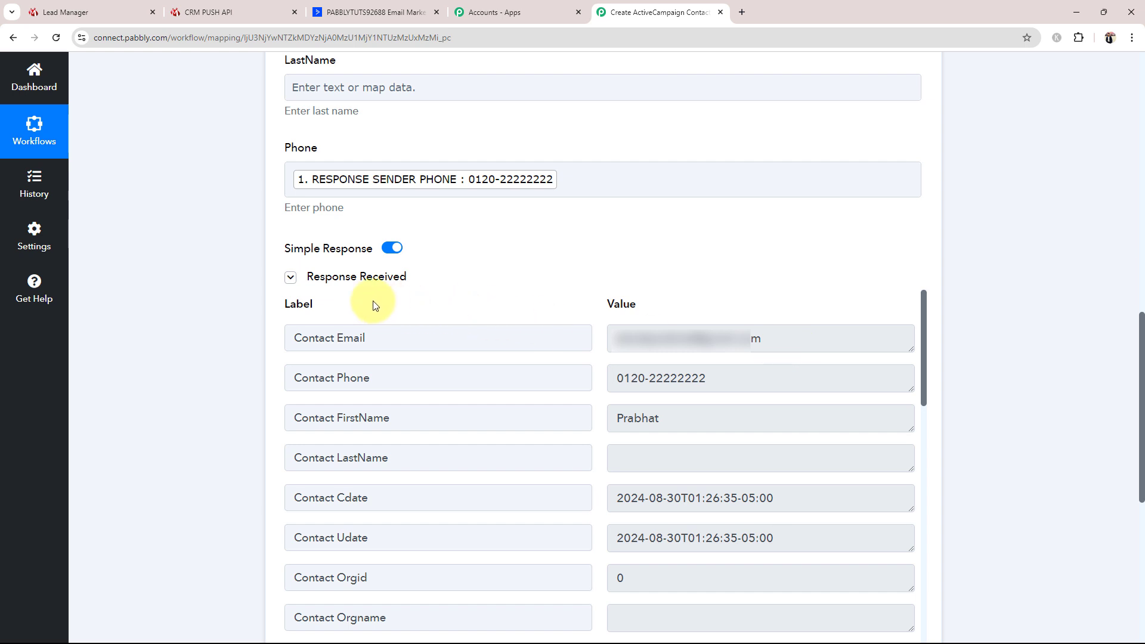
Step: Switch to ActiveCampaign and open its contact list to check for the contact sent by the test request
click(391, 12)
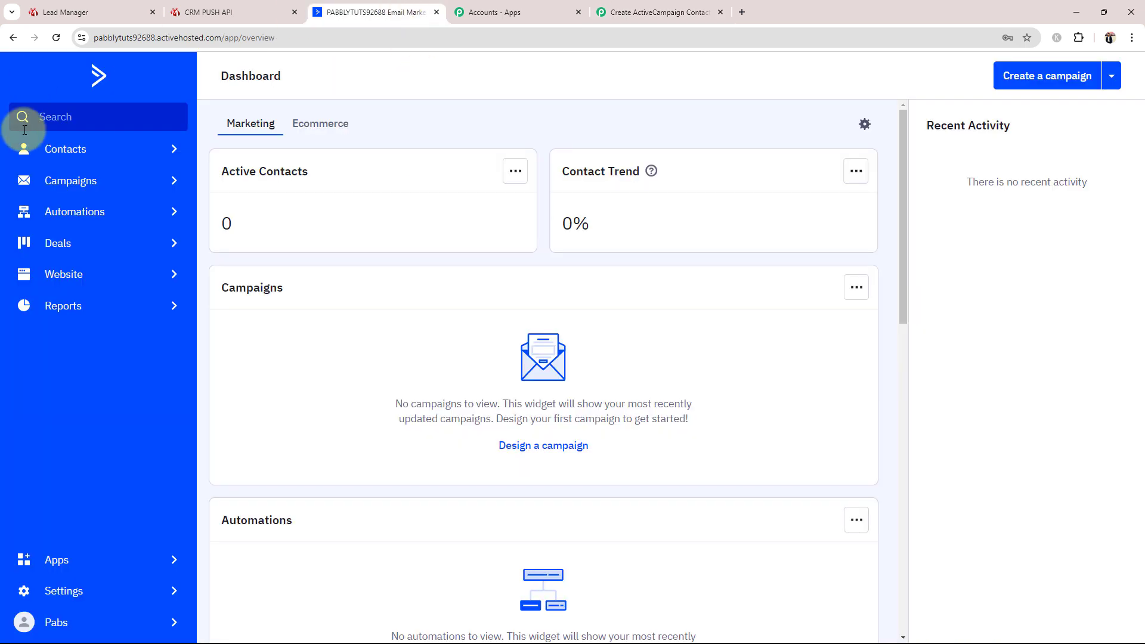
click(62, 149)
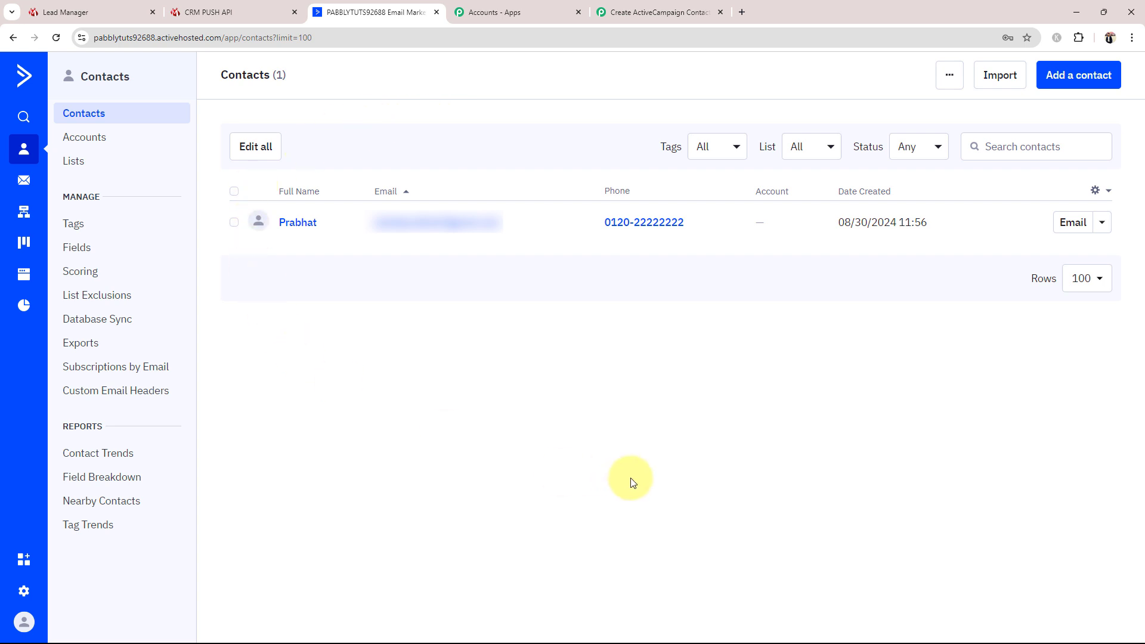
Step: Return to the Pabbly Connect workflow and collapse the ActiveCampaign Create a Contact action
click(646, 4)
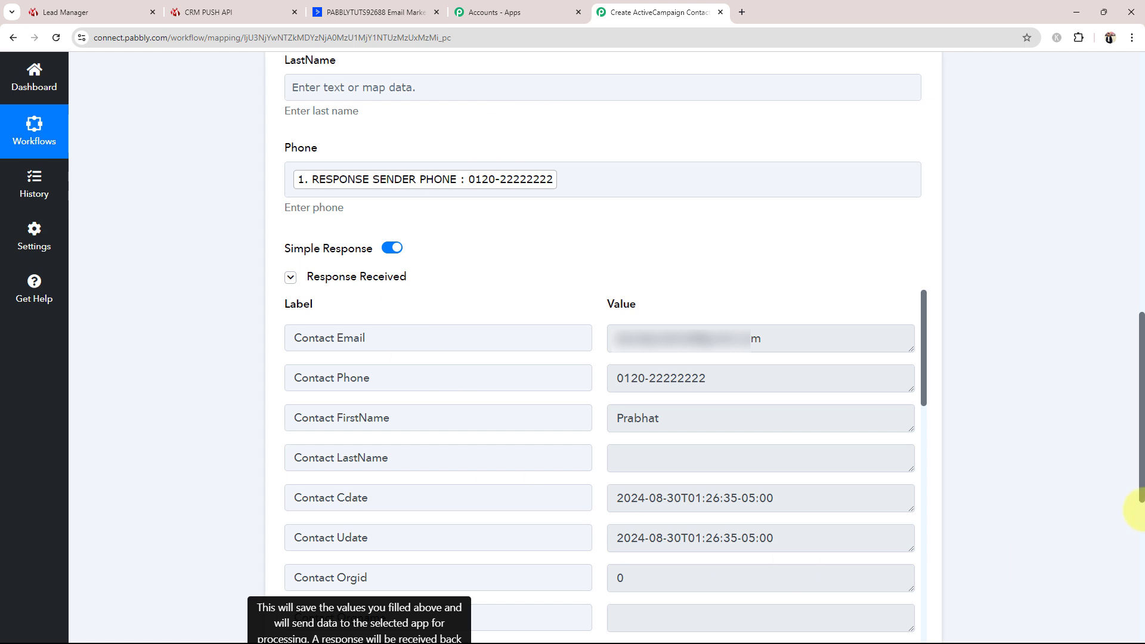
drag(1144, 463, 1144, 64)
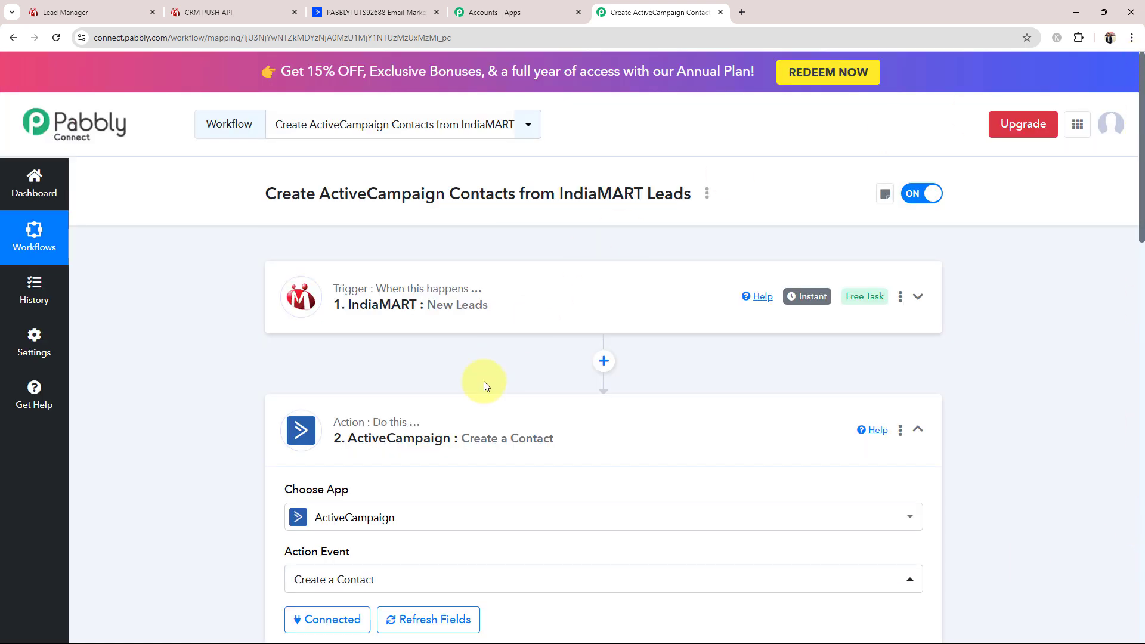
click(386, 408)
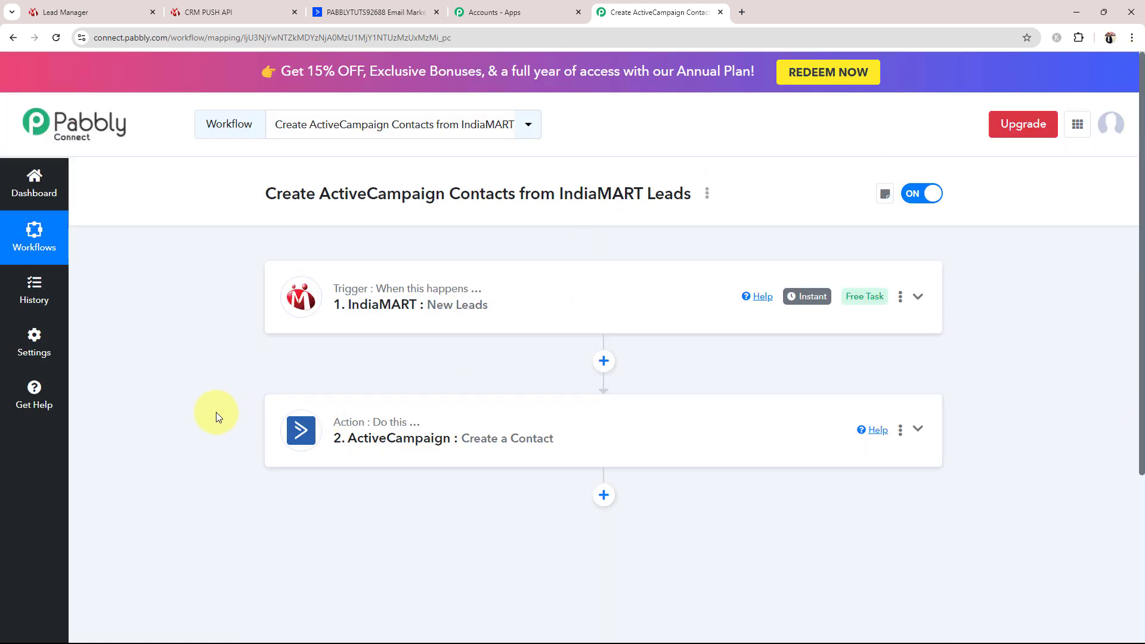